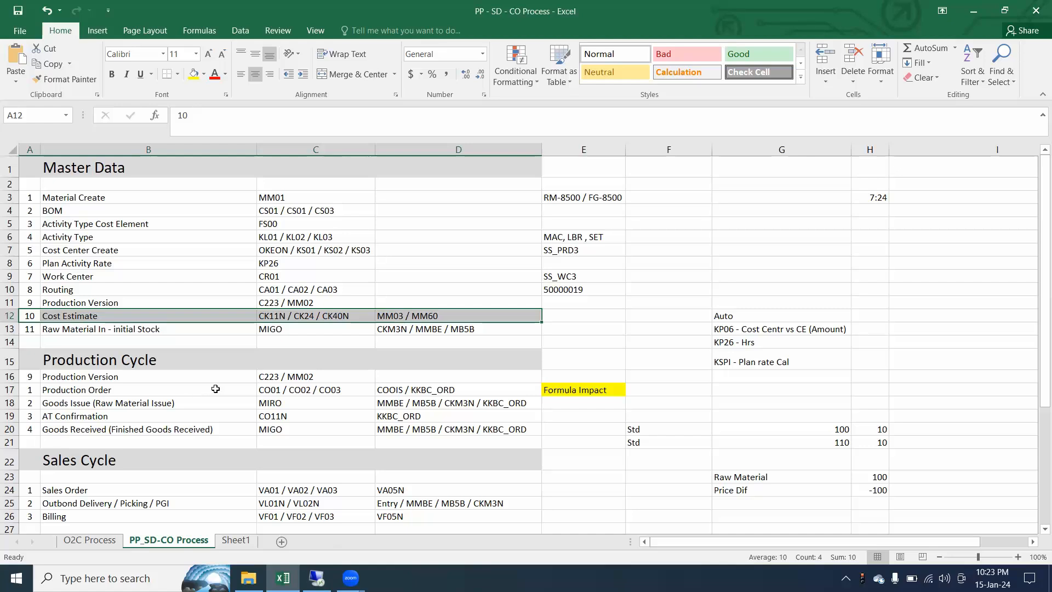
Switch to SAP and display the material price analysis for material RM-8500
{"action": "left_click", "coordinate": [320, 578]}
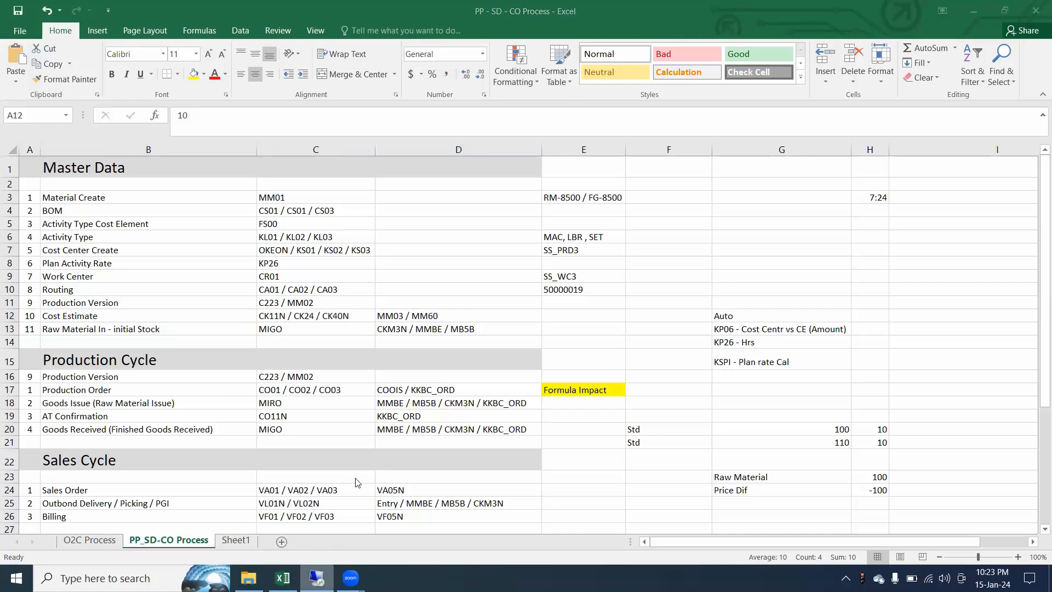
{"action": "mouse_move", "coordinate": [323, 578]}
{"action": "key", "text": "alt+Tab"}
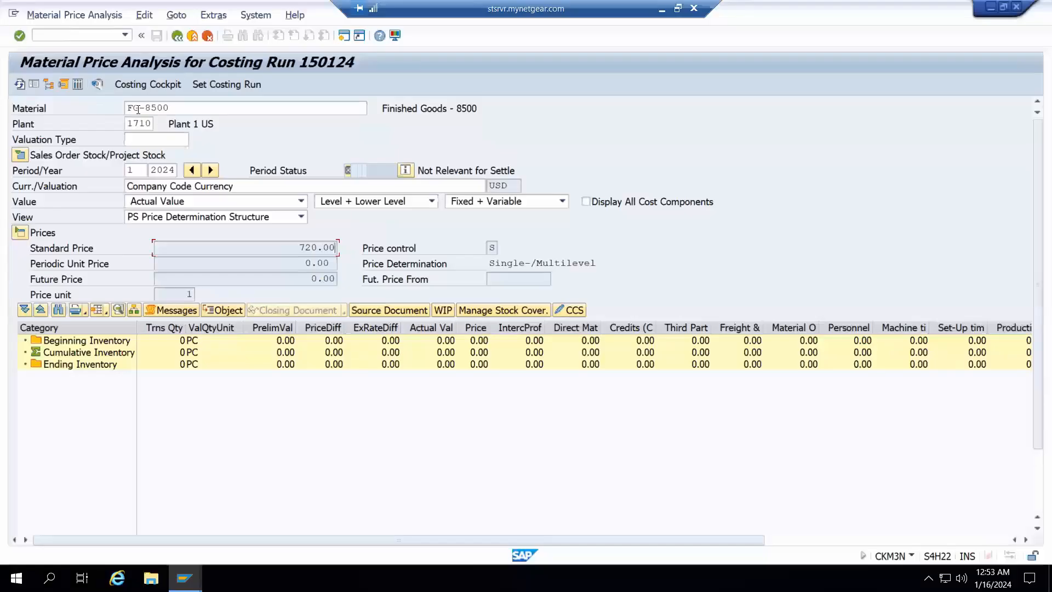
{"action": "left_click", "coordinate": [140, 109]}
{"action": "key", "text": "BackSpace"}
{"action": "key", "text": "BackSpace"}
{"action": "type", "text": "RM"}
{"action": "key", "text": "Return"}
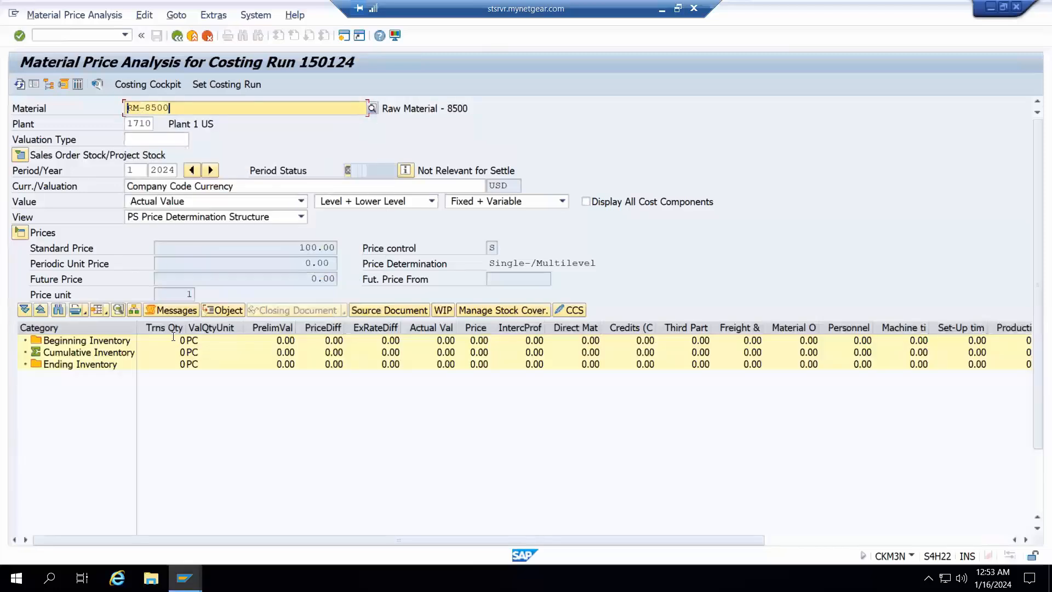
{"action": "left_click", "coordinate": [160, 327]}
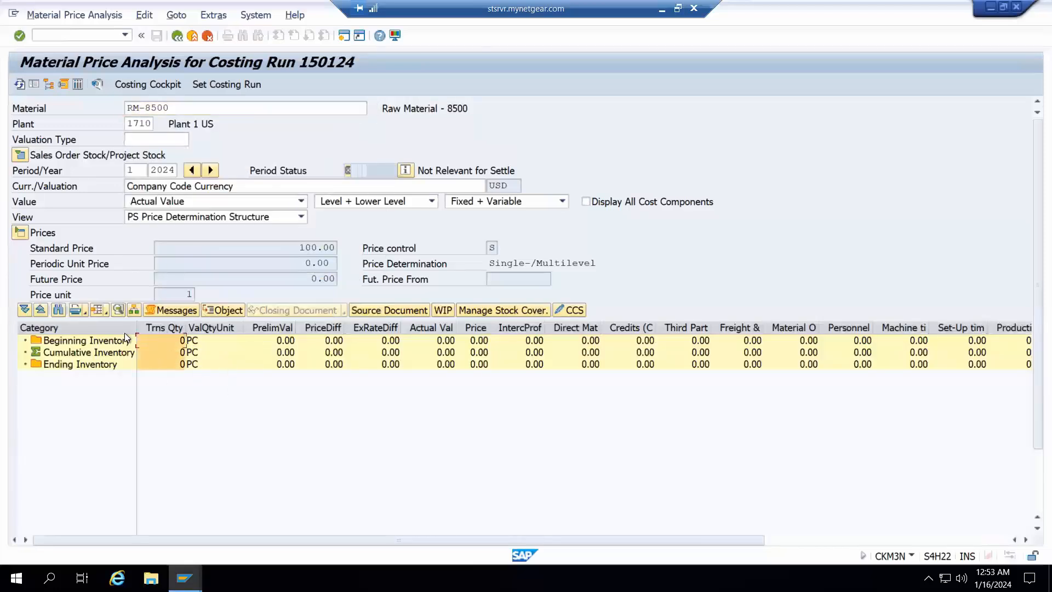
Switch to the price change document session and exit it back to the SAP Easy Access screen
{"action": "left_click", "coordinate": [184, 578]}
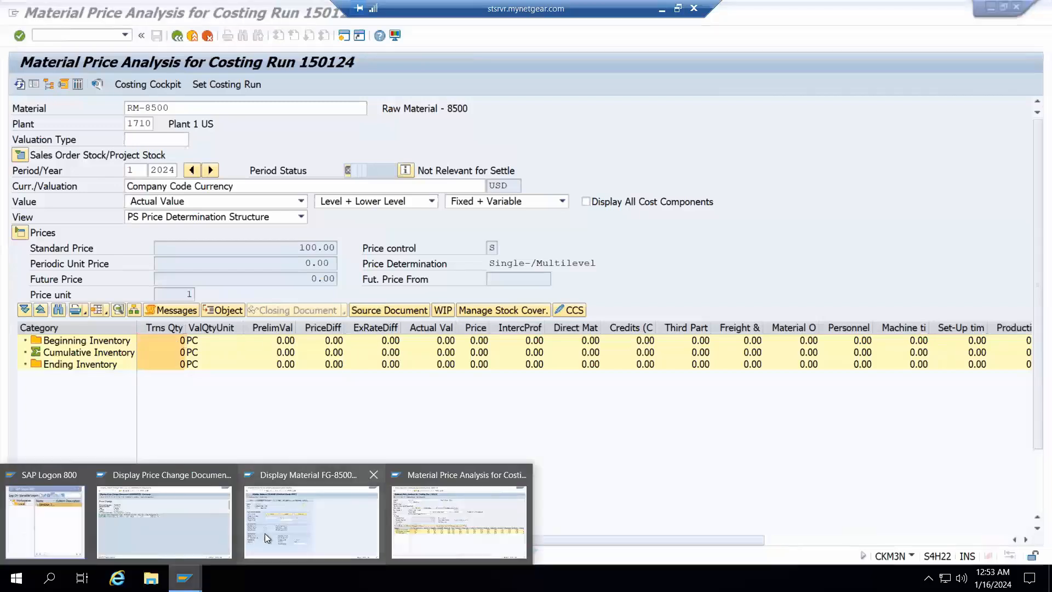
{"action": "left_click", "coordinate": [199, 527]}
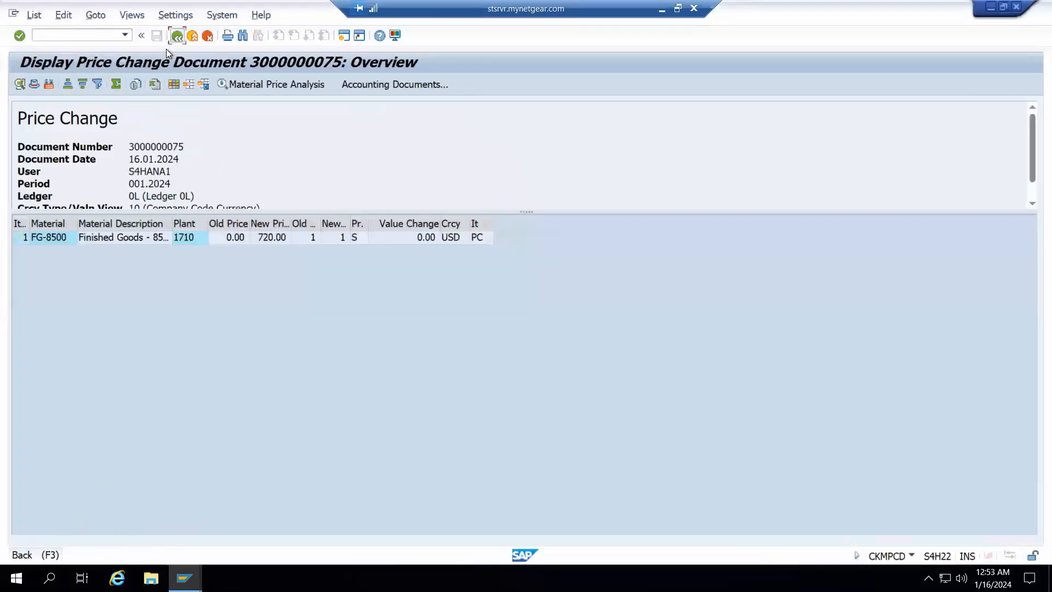
{"action": "left_click", "coordinate": [166, 49]}
{"action": "key", "text": "F3"}
{"action": "key", "text": "F3"}
{"action": "key", "text": "shift+F3"}
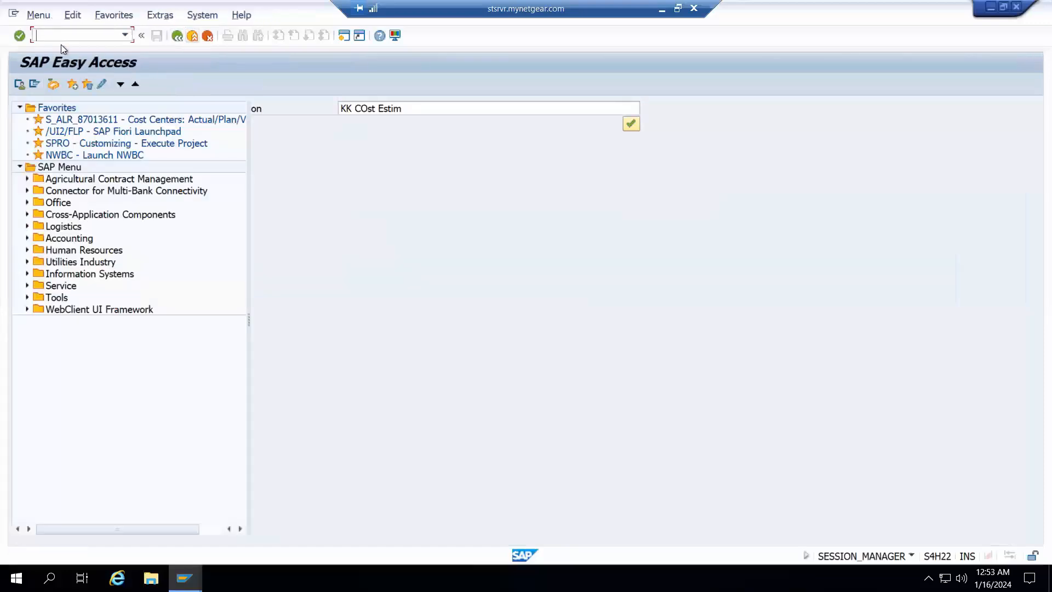
Run the MMBE stock overview for material RM-8500 in plant 1710, and return to the start screen
{"action": "type", "text": "/nmmbe"}
{"action": "key", "text": "Return"}
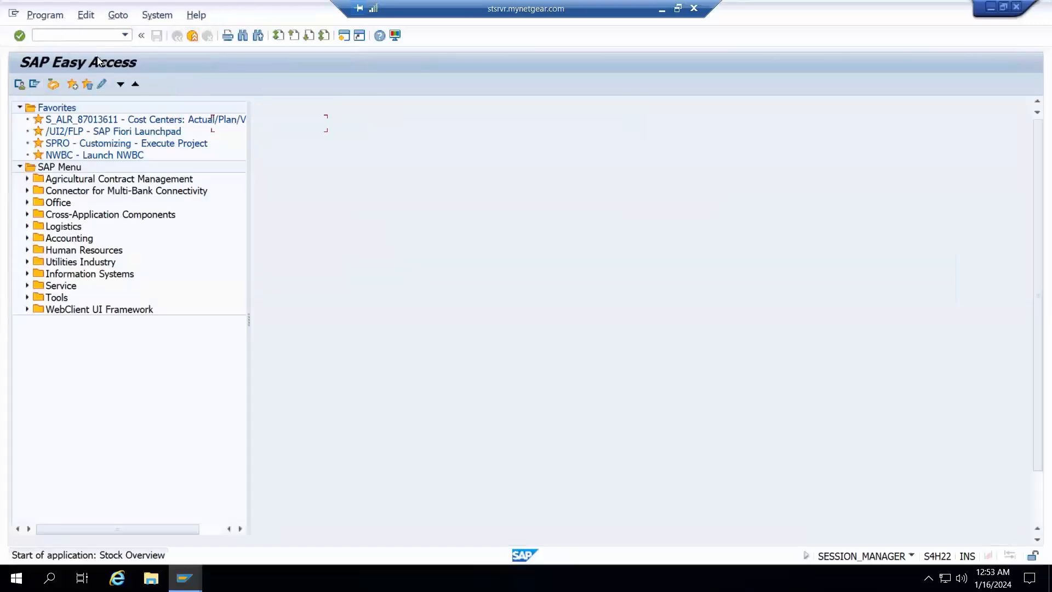
{"action": "left_click", "coordinate": [19, 84]}
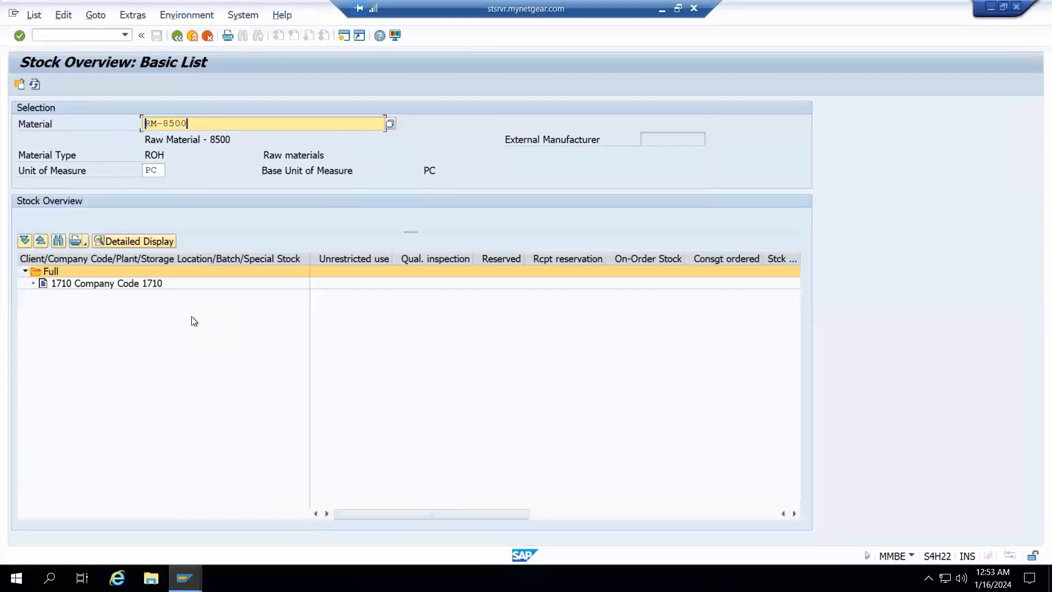
{"action": "left_click", "coordinate": [174, 36]}
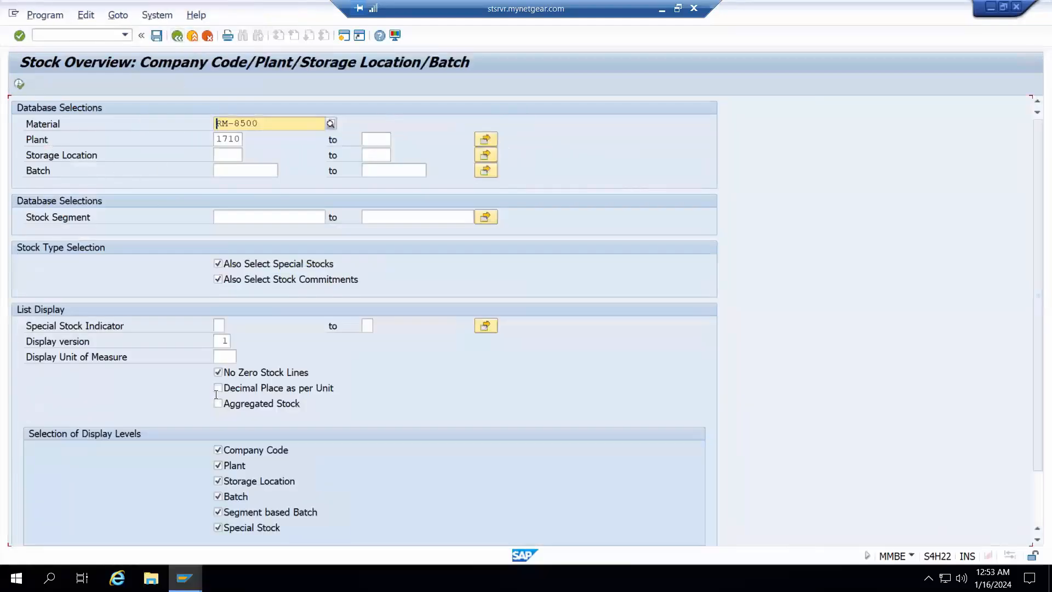
{"action": "left_click", "coordinate": [176, 37]}
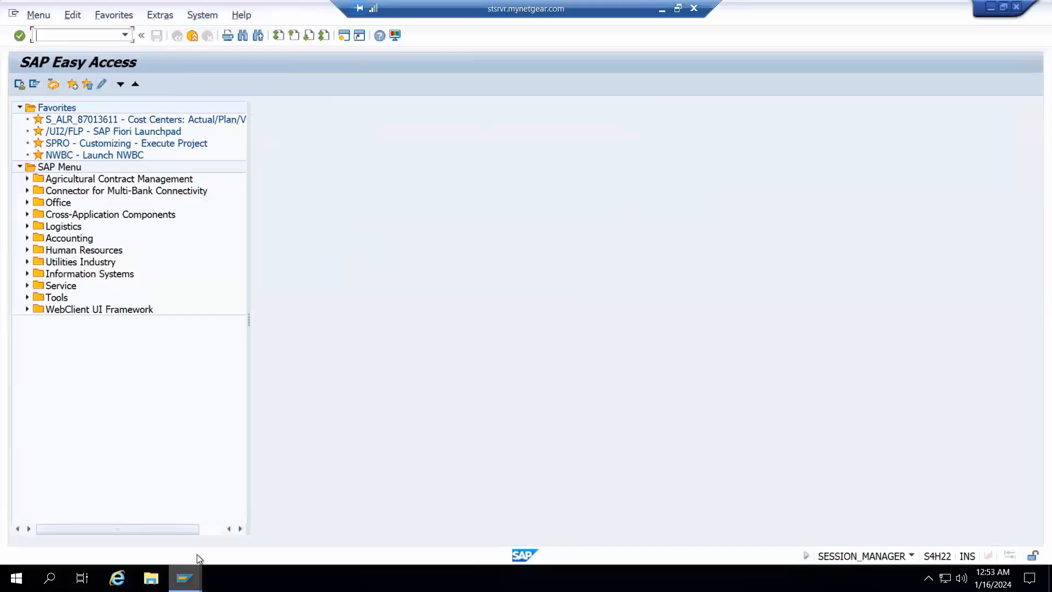
Switch to the Excel process list and highlight the Raw Material In - initial Stock row
{"action": "left_click", "coordinate": [184, 577]}
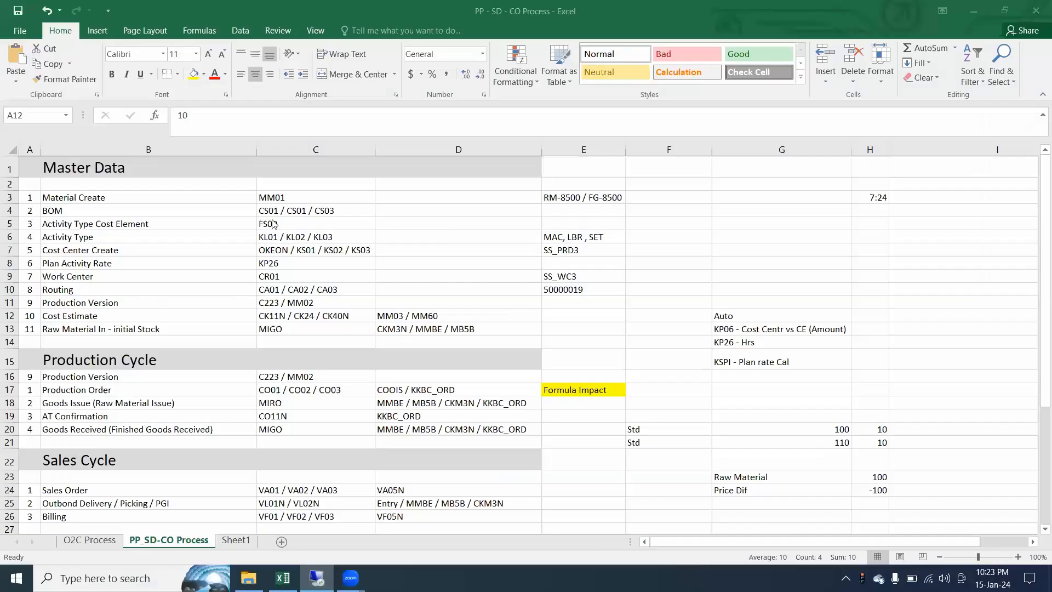
{"action": "left_click", "coordinate": [65, 333]}
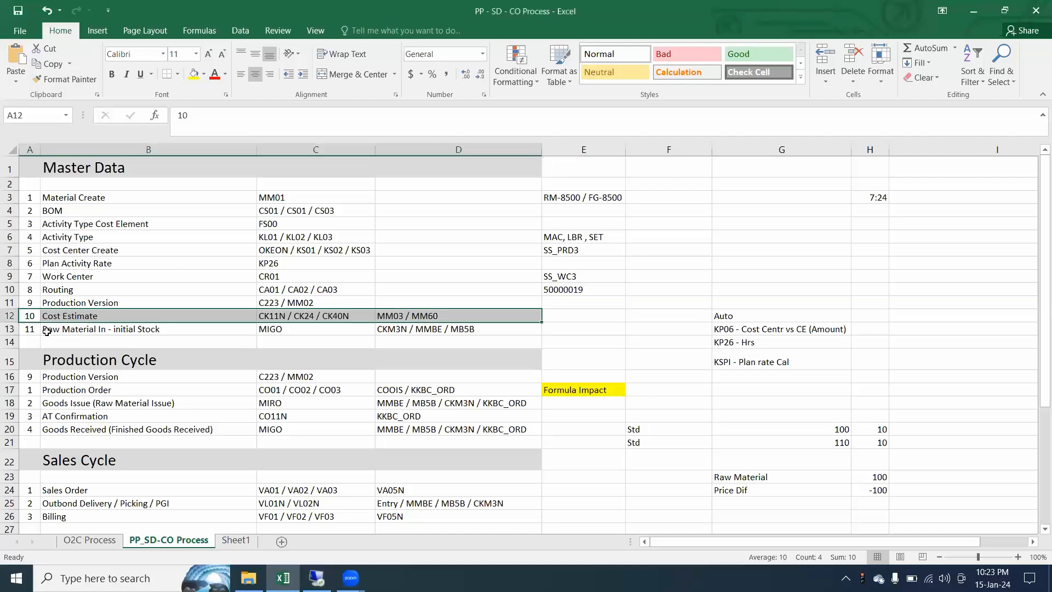
{"action": "left_click_drag", "start_coordinate": [35, 332], "coordinate": [512, 330]}
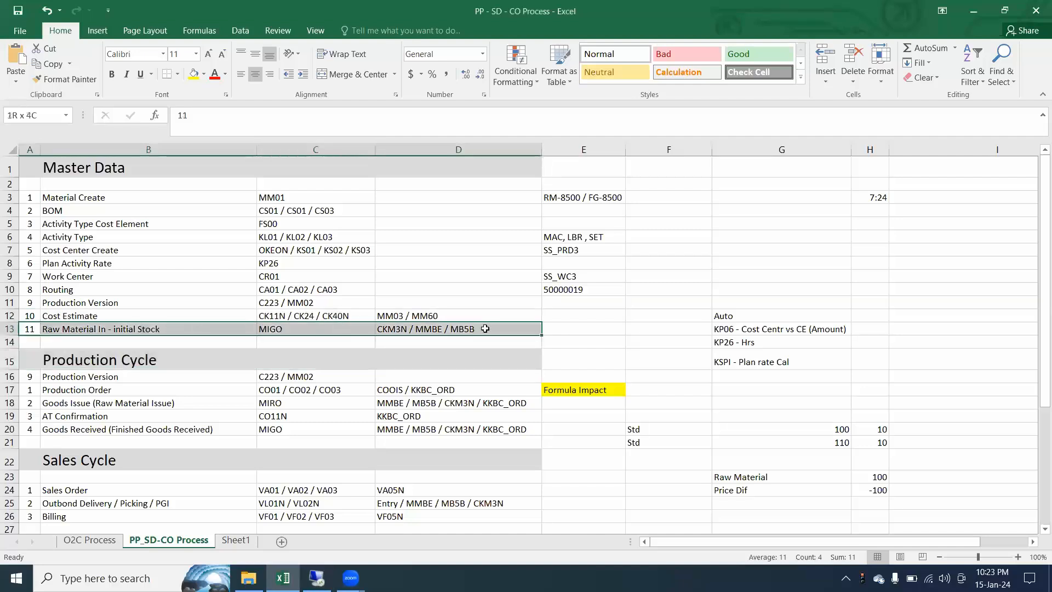
Enter the note "PR - PO - GRN - Inv - Pay" in cell E13 and fit column E to its contents
{"action": "left_click", "coordinate": [577, 331]}
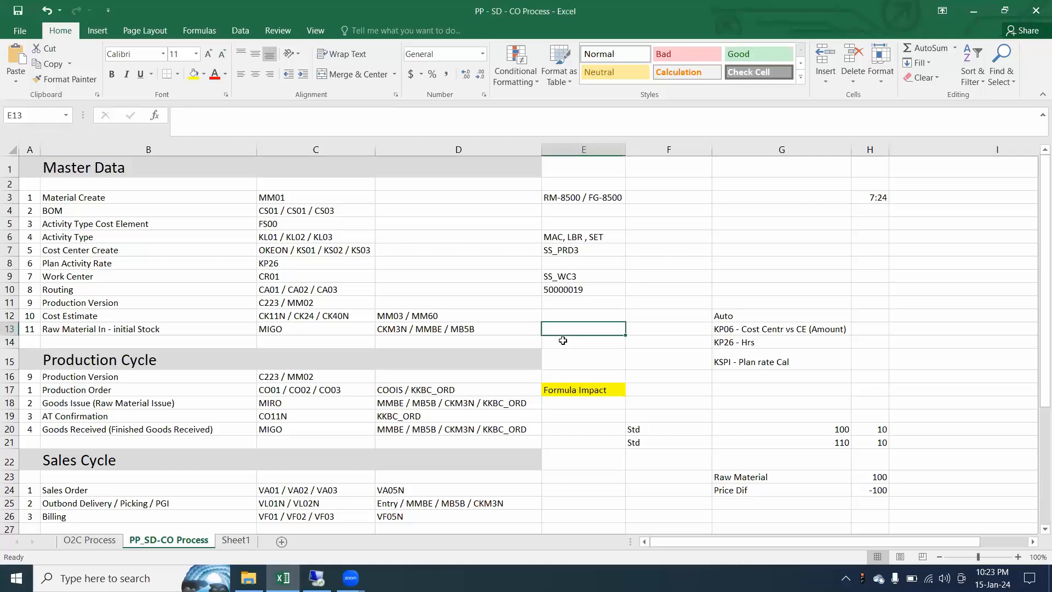
{"action": "type", "text": "PR -"}
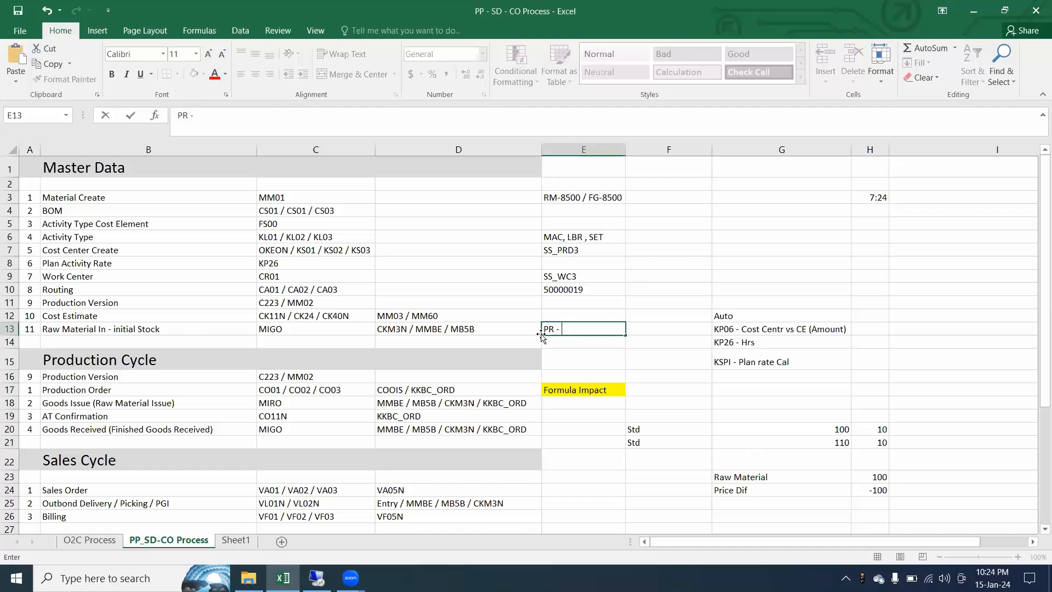
{"action": "type", "text": "PO - GRN"}
{"action": "type", "text": "- Inv"}
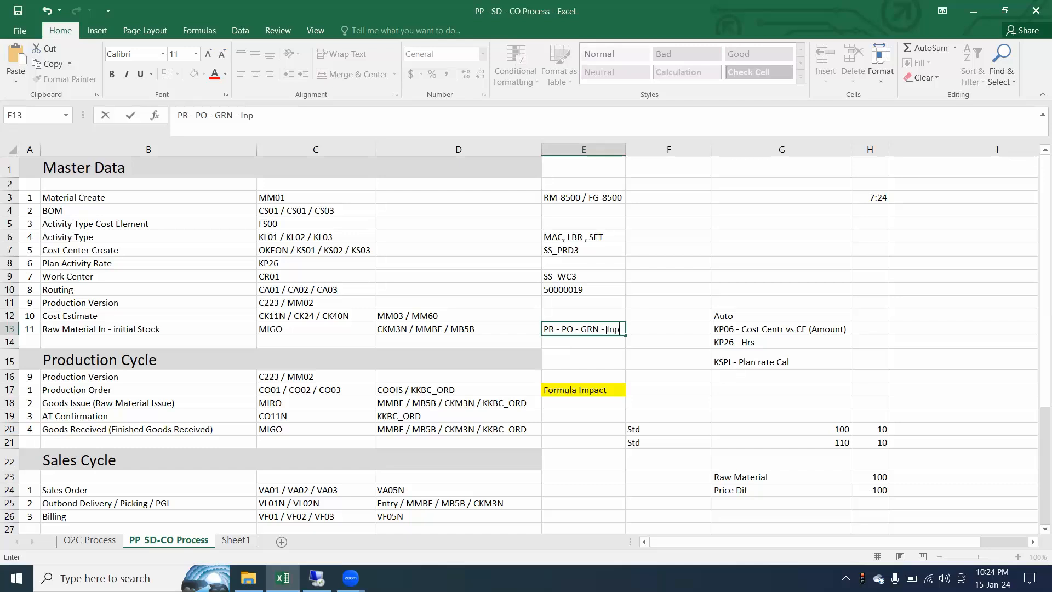
{"action": "type", "text": " - Pay"}
{"action": "key", "text": "Return"}
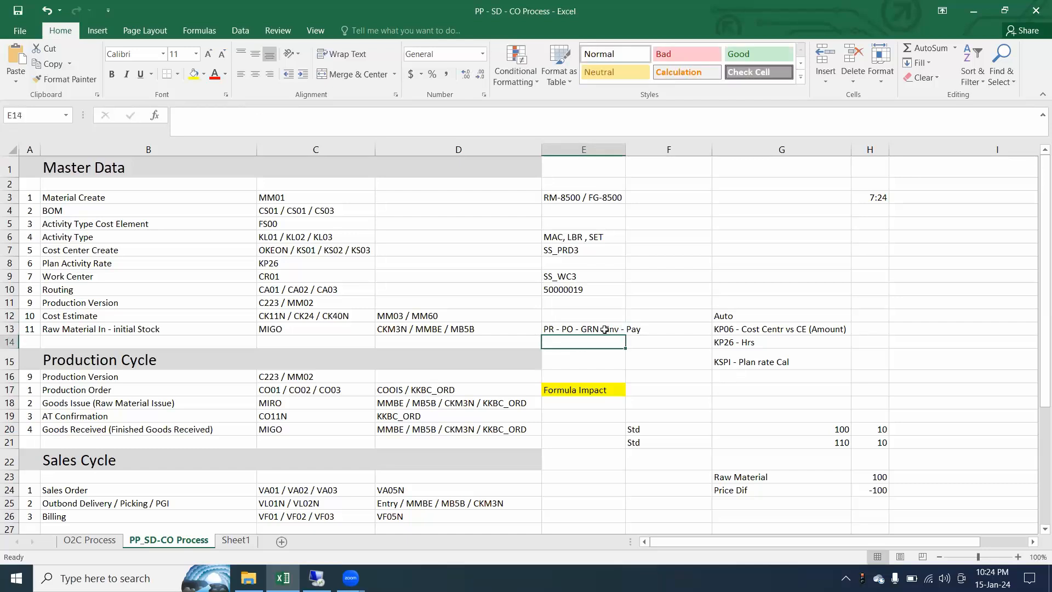
{"action": "double_click", "coordinate": [625, 150]}
{"action": "left_click", "coordinate": [569, 331]}
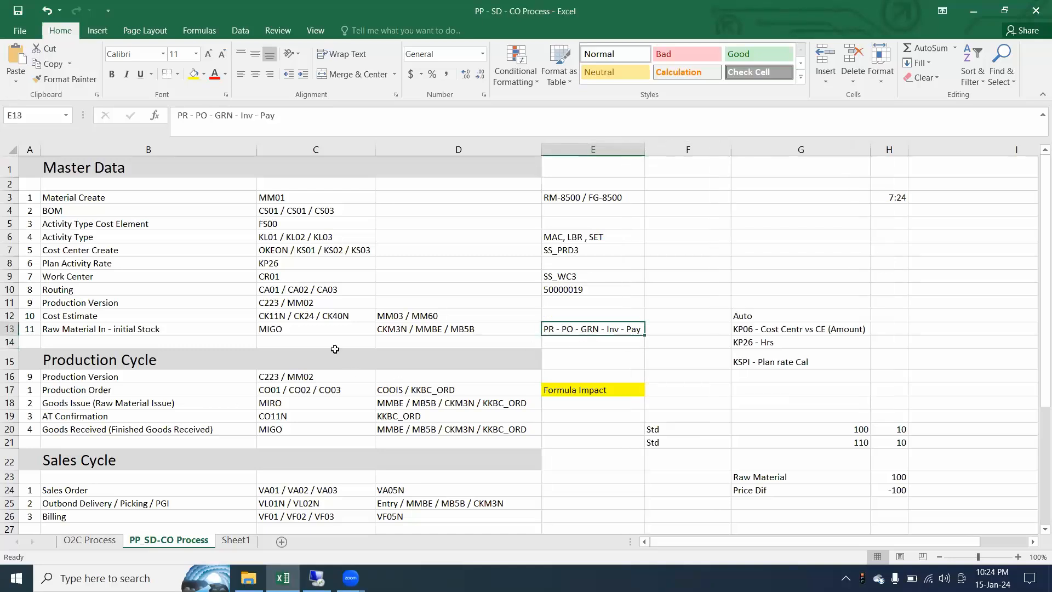
{"action": "mouse_move", "coordinate": [37, 151]}
{"action": "left_mouse_down"}
{"action": "mouse_move", "coordinate": [277, 153]}
{"action": "mouse_move", "coordinate": [437, 183]}
{"action": "left_mouse_up"}
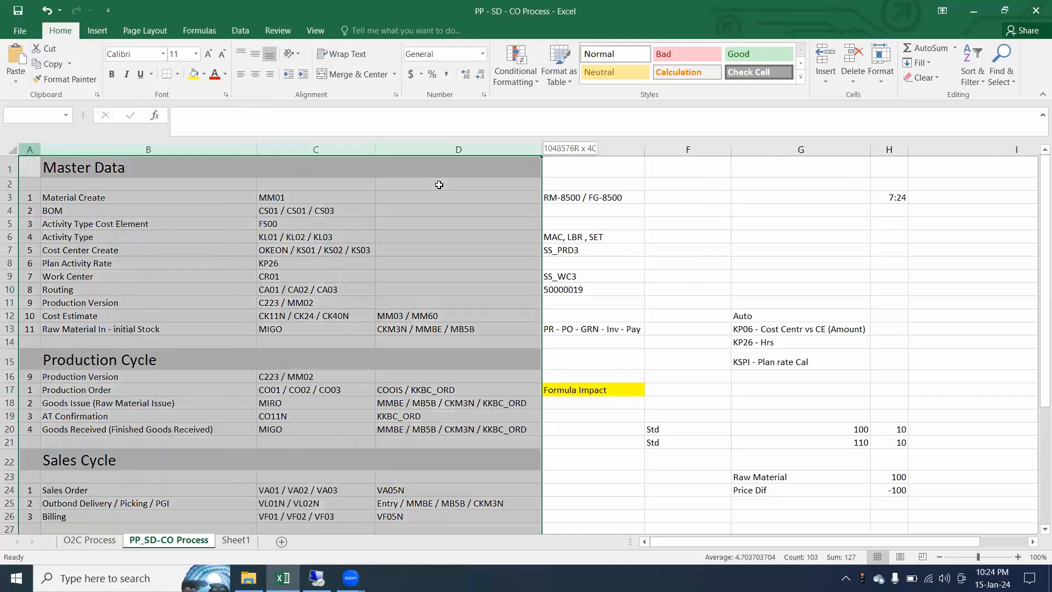
{"action": "left_click", "coordinate": [572, 331]}
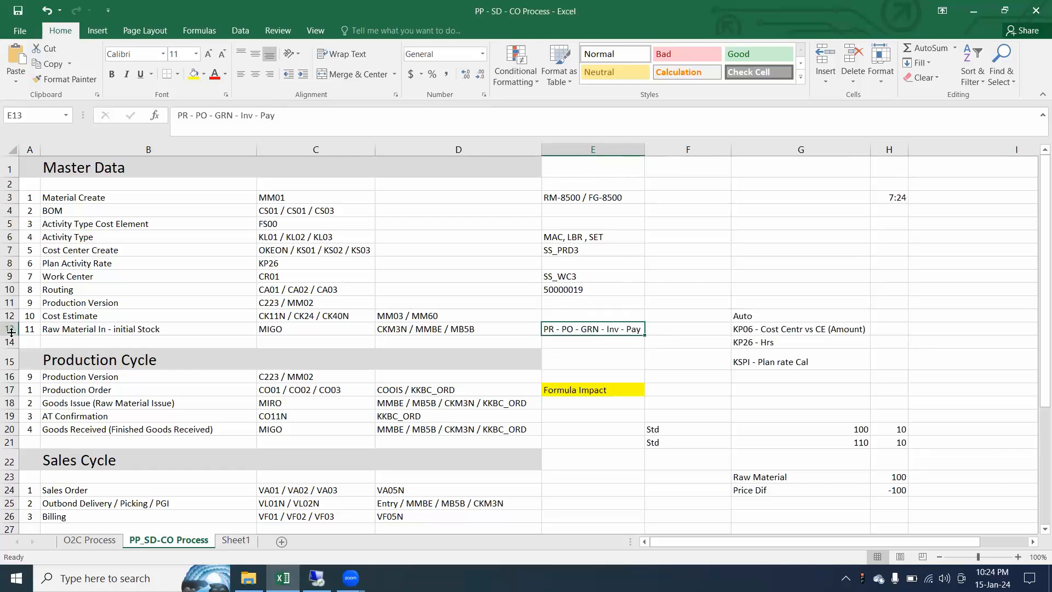
{"action": "left_click", "coordinate": [95, 326]}
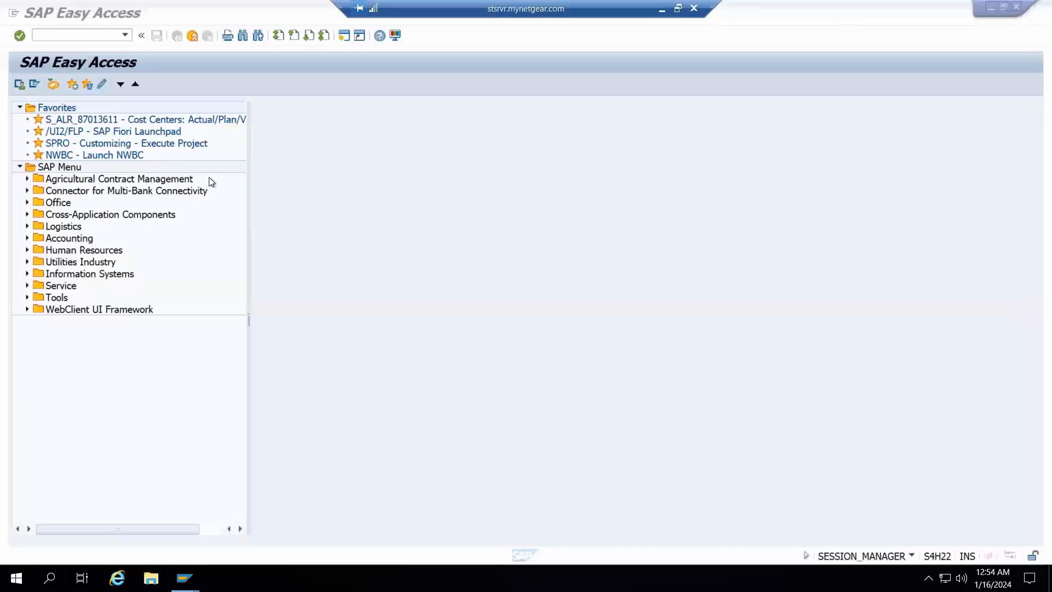
Switch to SAP, open transaction MIGO and set it to A01 Goods Receipt with reference R10 Other
{"action": "left_click", "coordinate": [81, 37]}
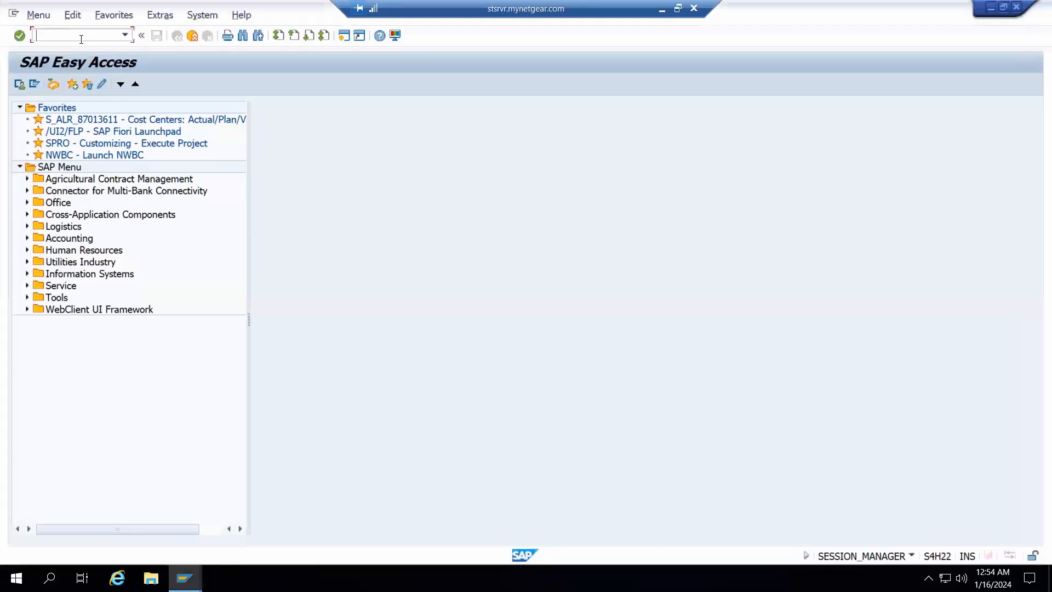
{"action": "type", "text": "migo"}
{"action": "key", "text": "Return"}
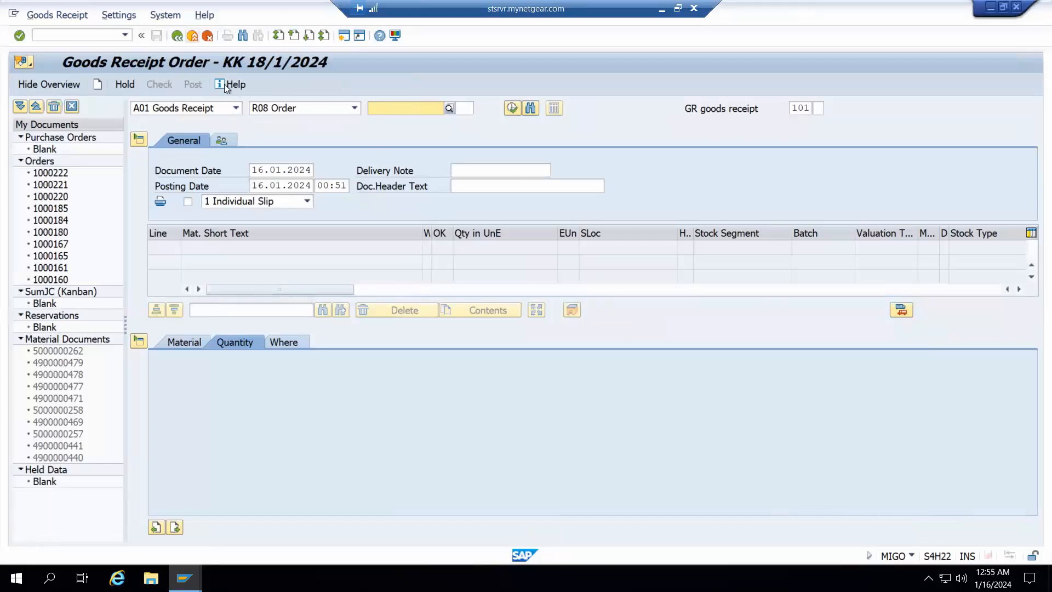
{"action": "left_click", "coordinate": [237, 108]}
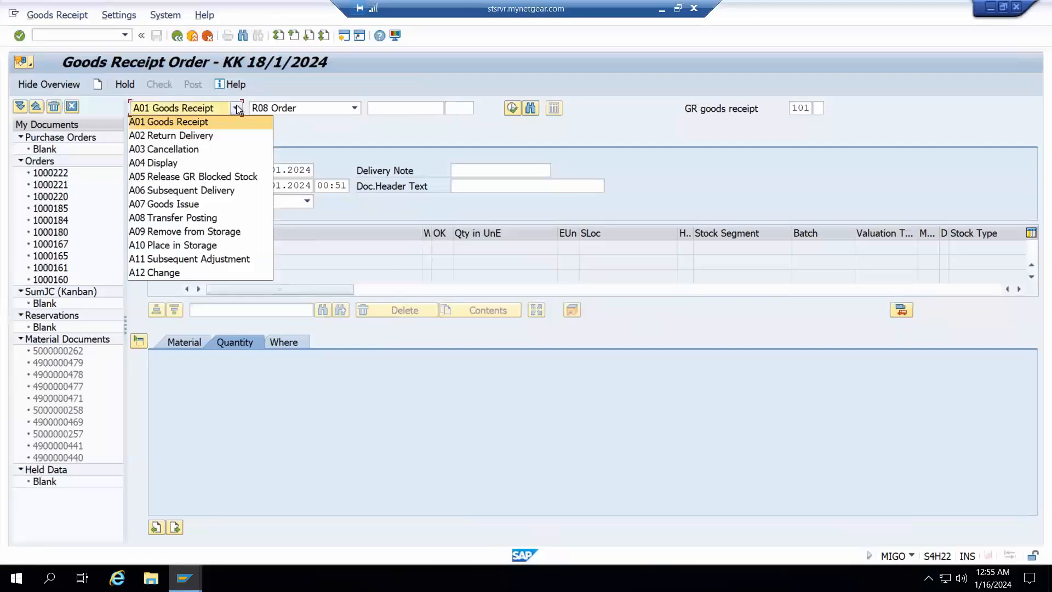
{"action": "left_click", "coordinate": [189, 124]}
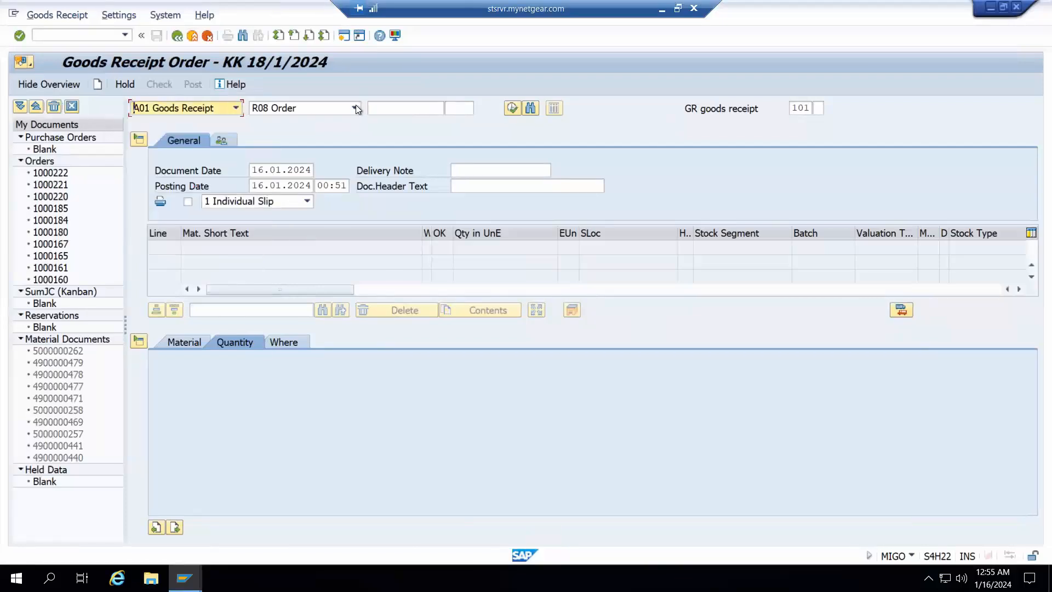
{"action": "left_click", "coordinate": [355, 108]}
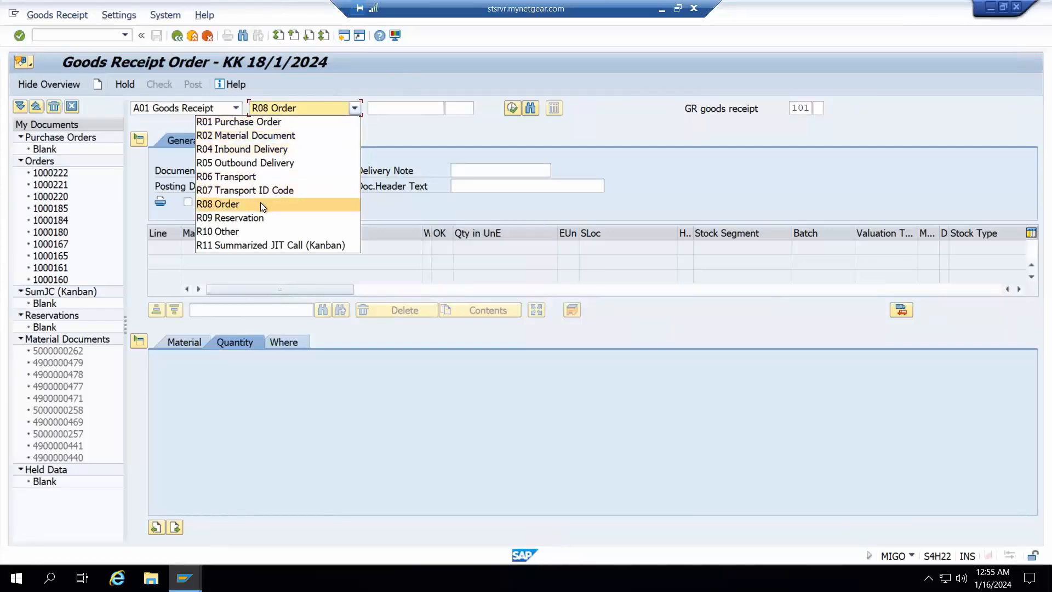
{"action": "left_click", "coordinate": [248, 230]}
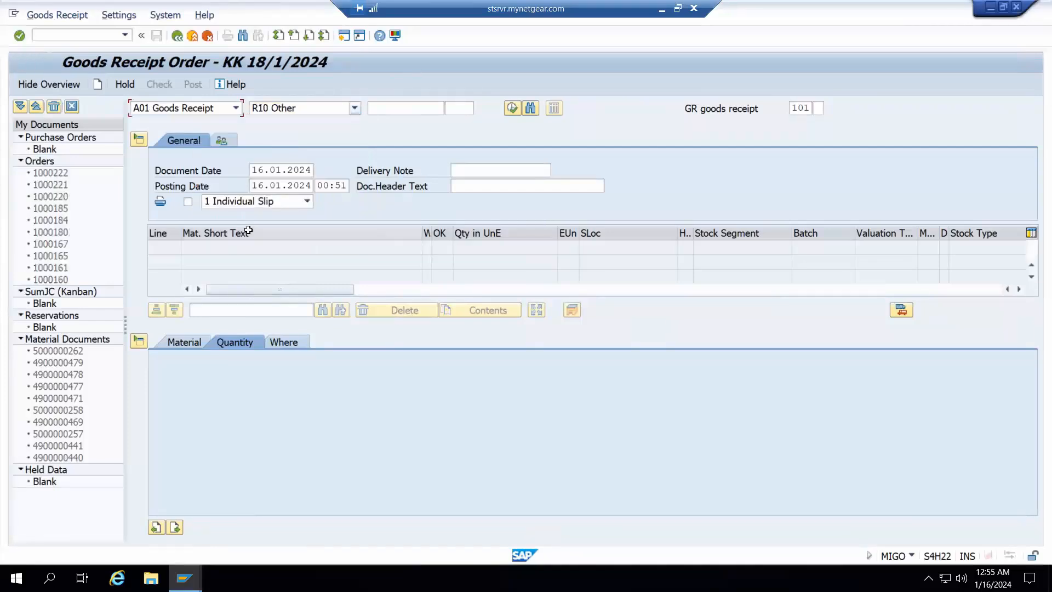
Enter RM-8500 as the material of the first goods receipt item
{"action": "left_click", "coordinate": [186, 346]}
{"action": "left_click", "coordinate": [295, 376]}
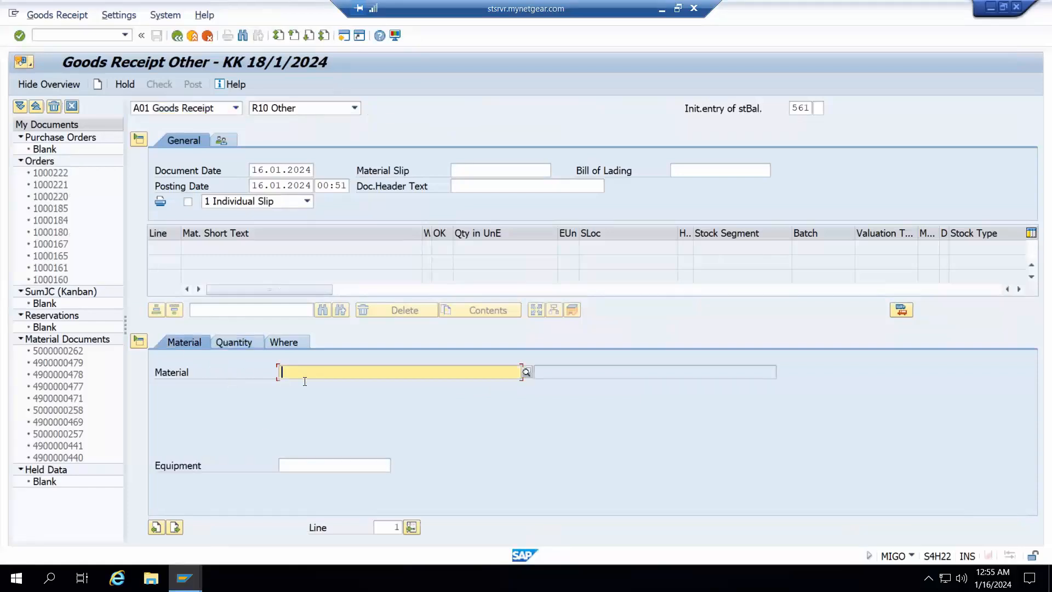
{"action": "left_click", "coordinate": [314, 386]}
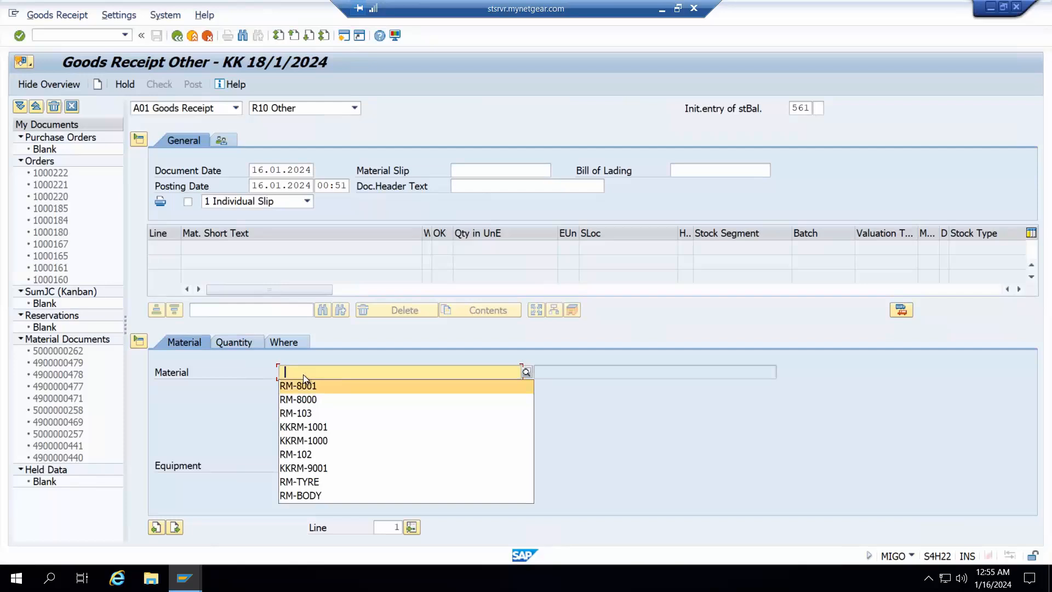
{"action": "left_click", "coordinate": [305, 372]}
{"action": "left_click", "coordinate": [328, 372]}
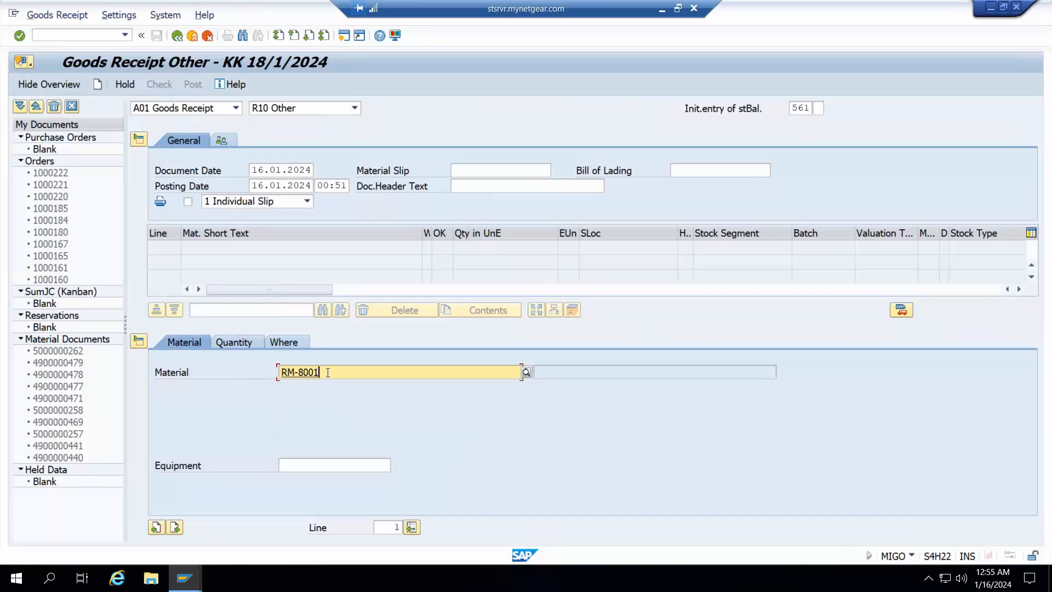
{"action": "key", "text": "BackSpace"}
{"action": "key", "text": "BackSpace"}
{"action": "key", "text": "BackSpace"}
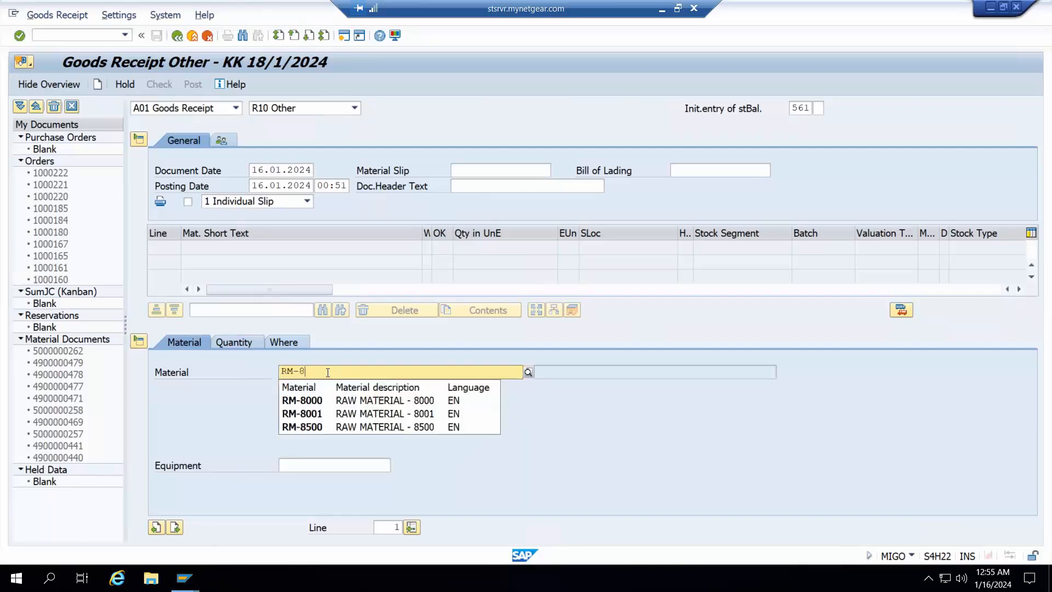
{"action": "type", "text": "500"}
{"action": "key", "text": "Return"}
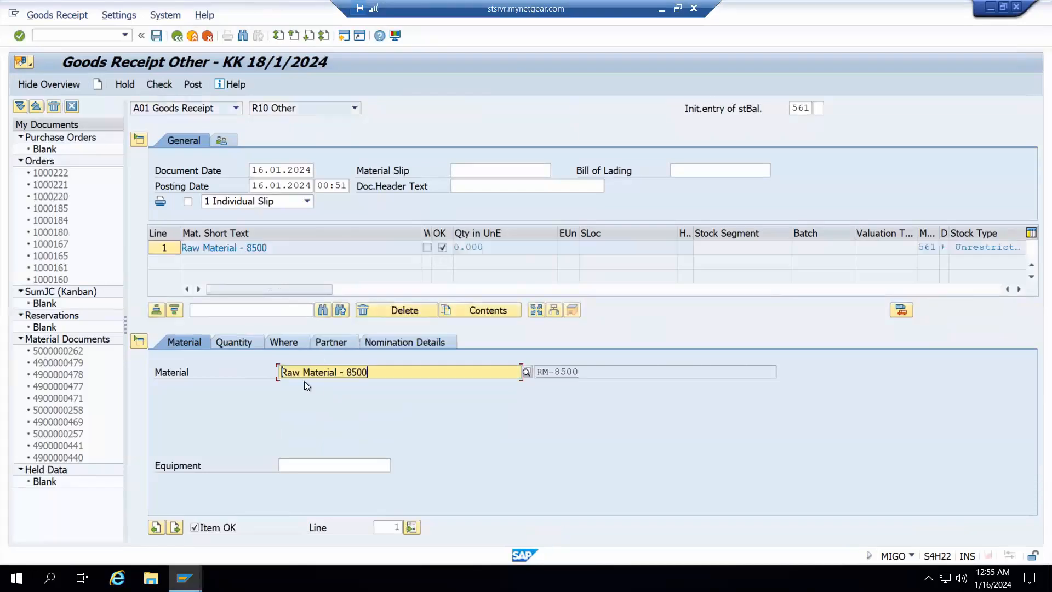
Set the goods receipt item's quantity to 100, its plant to 1710 and its storage location to 171A
{"action": "left_click", "coordinate": [245, 344]}
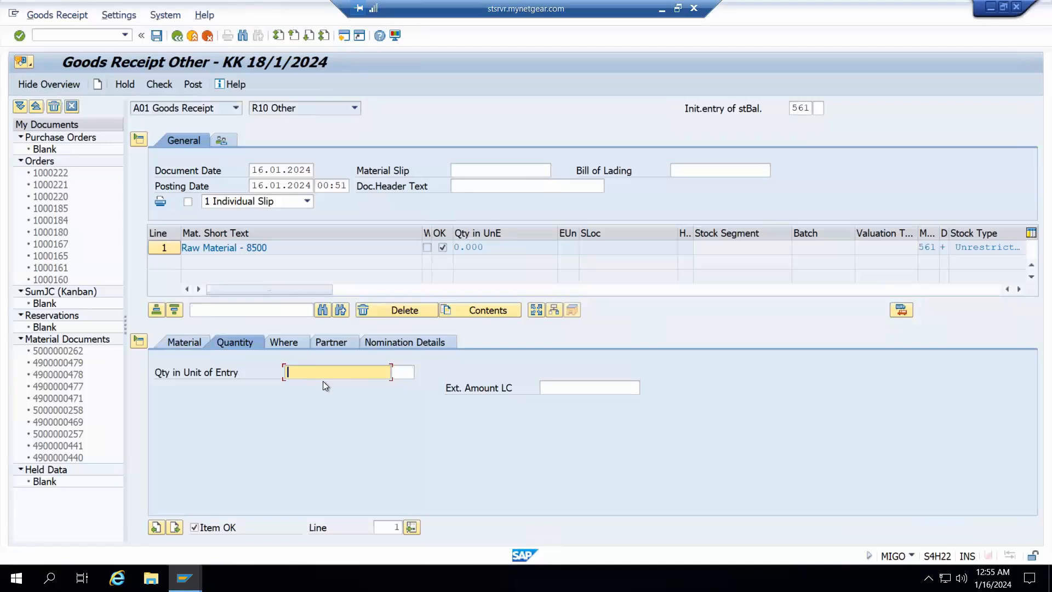
{"action": "type", "text": "100"}
{"action": "left_click", "coordinate": [280, 342]}
{"action": "left_click", "coordinate": [303, 408]}
{"action": "type", "text": "1710"}
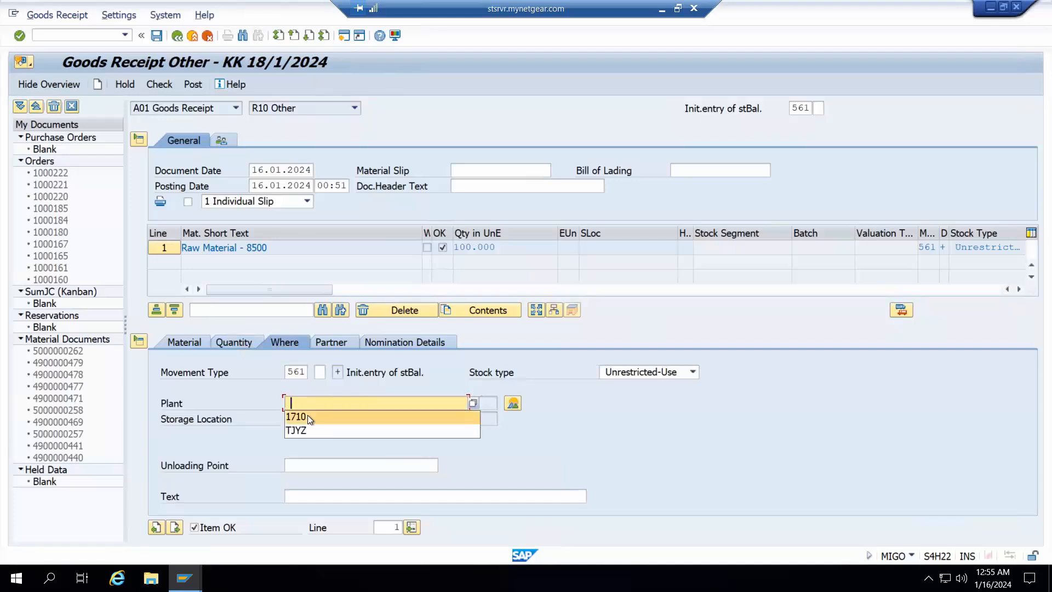
{"action": "left_click", "coordinate": [310, 421]}
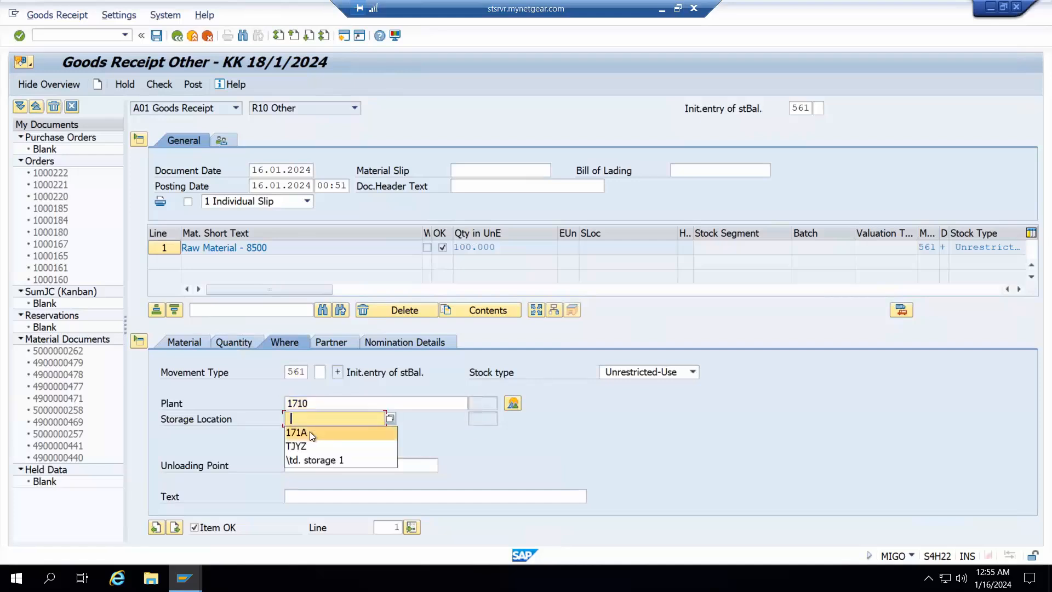
{"action": "left_click", "coordinate": [310, 432]}
{"action": "key", "text": "Return"}
Enter 15000 as the item's external amount in local currency and post the goods receipt
{"action": "left_click", "coordinate": [189, 341]}
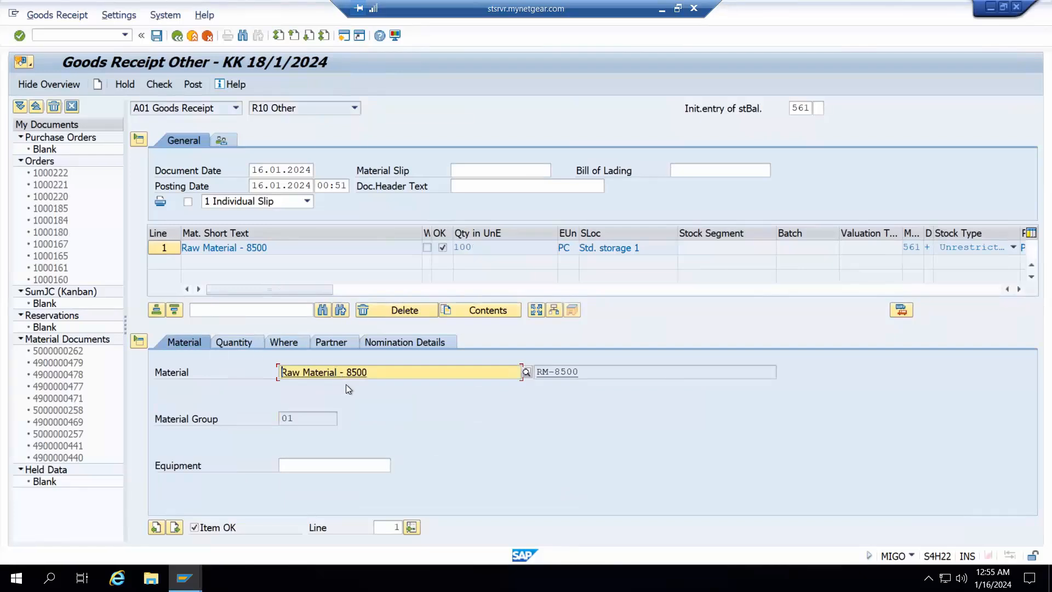
{"action": "left_click", "coordinate": [238, 345]}
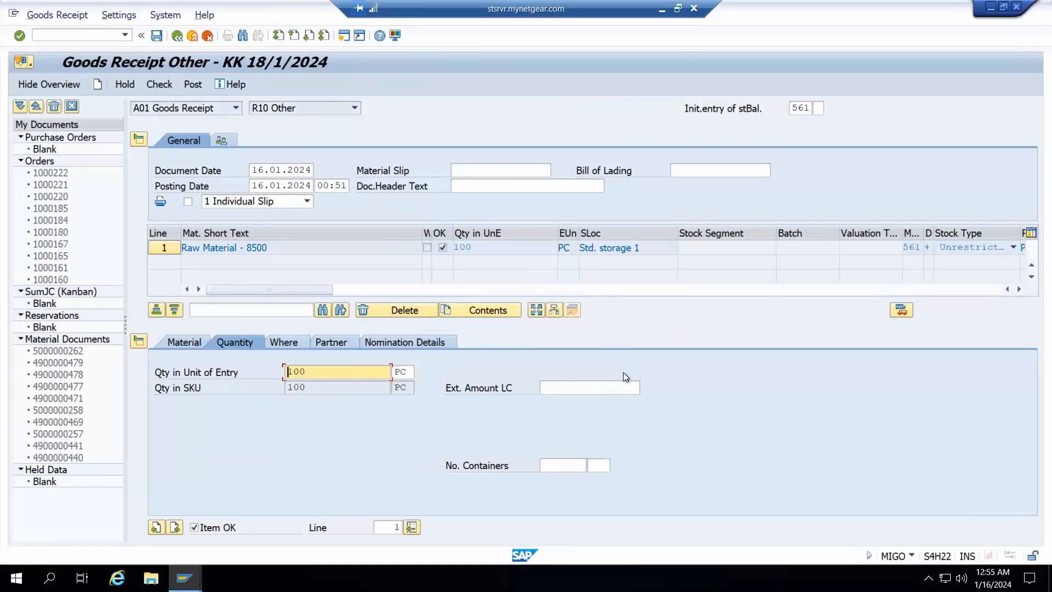
{"action": "left_click", "coordinate": [602, 385]}
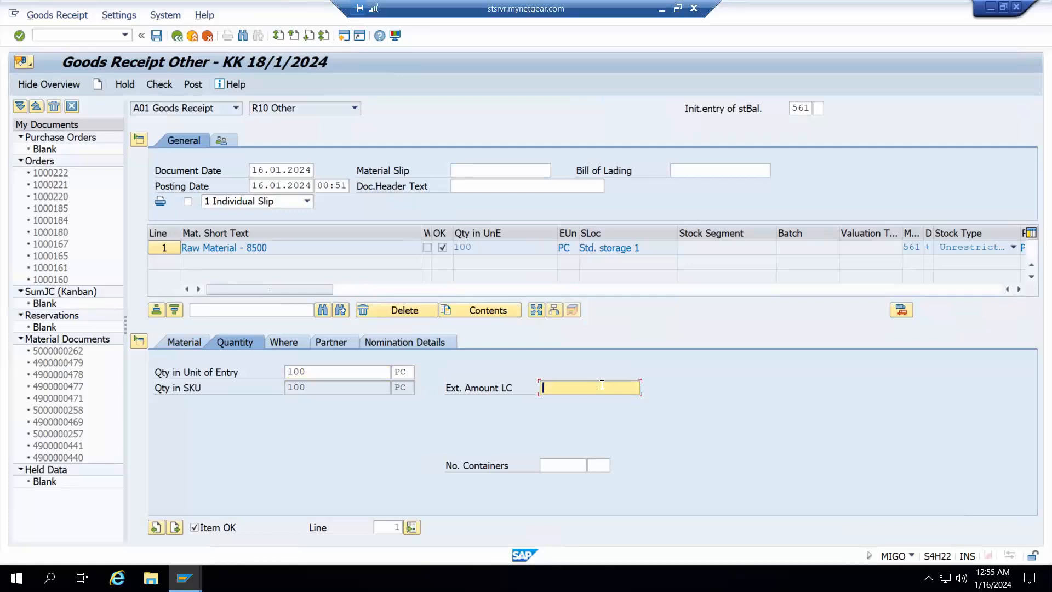
{"action": "type", "text": "15000"}
{"action": "key", "text": "Return"}
{"action": "left_click", "coordinate": [158, 36]}
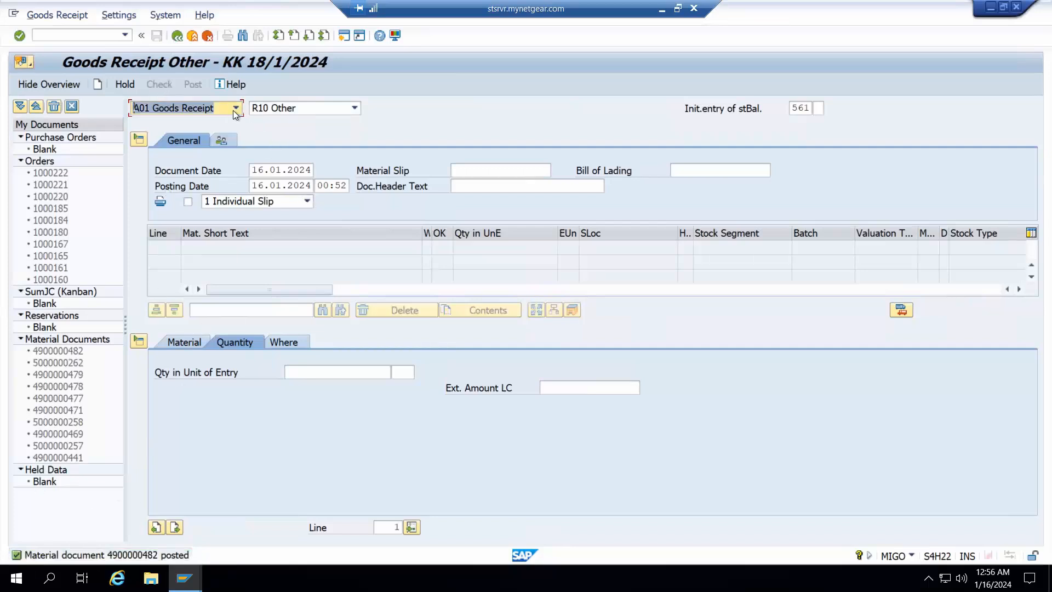
Display the posted material document in MIGO and open its accounting document from the FI documents
{"action": "left_click", "coordinate": [235, 109]}
{"action": "left_click", "coordinate": [172, 162]}
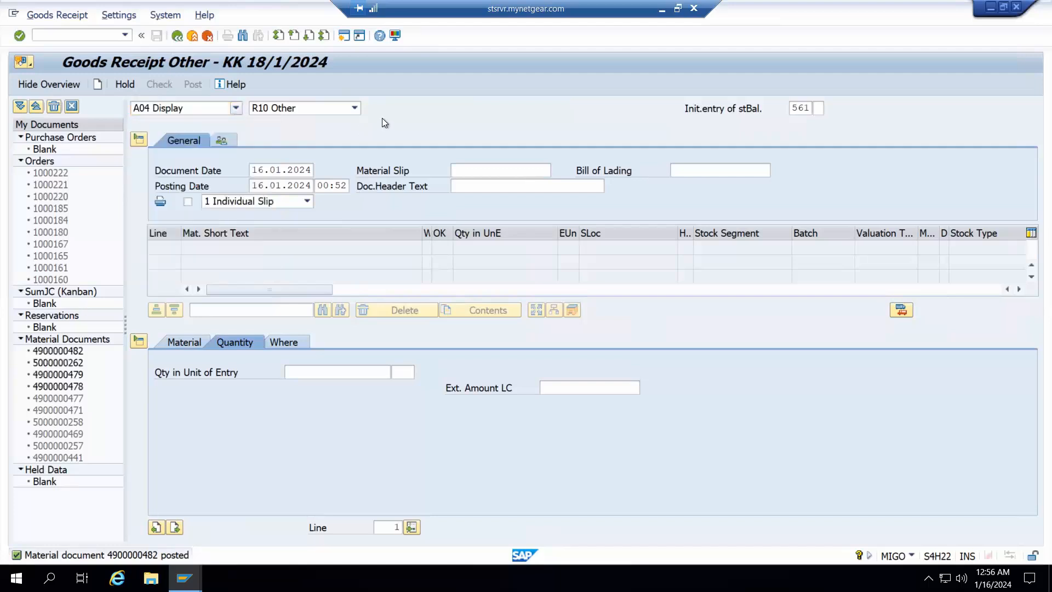
{"action": "left_click", "coordinate": [489, 108]}
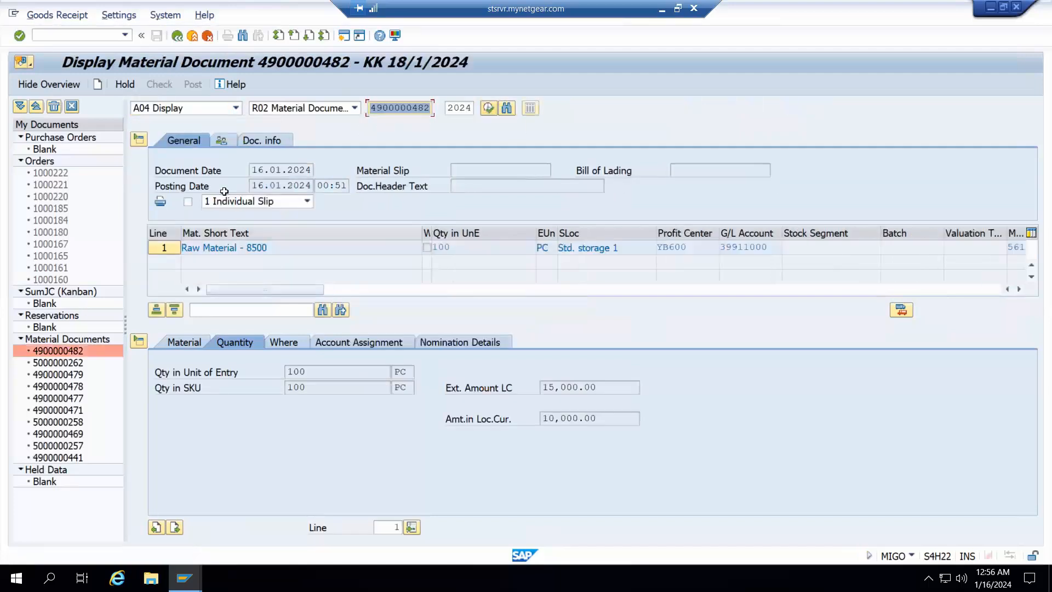
{"action": "left_click", "coordinate": [262, 141]}
{"action": "left_click", "coordinate": [640, 170]}
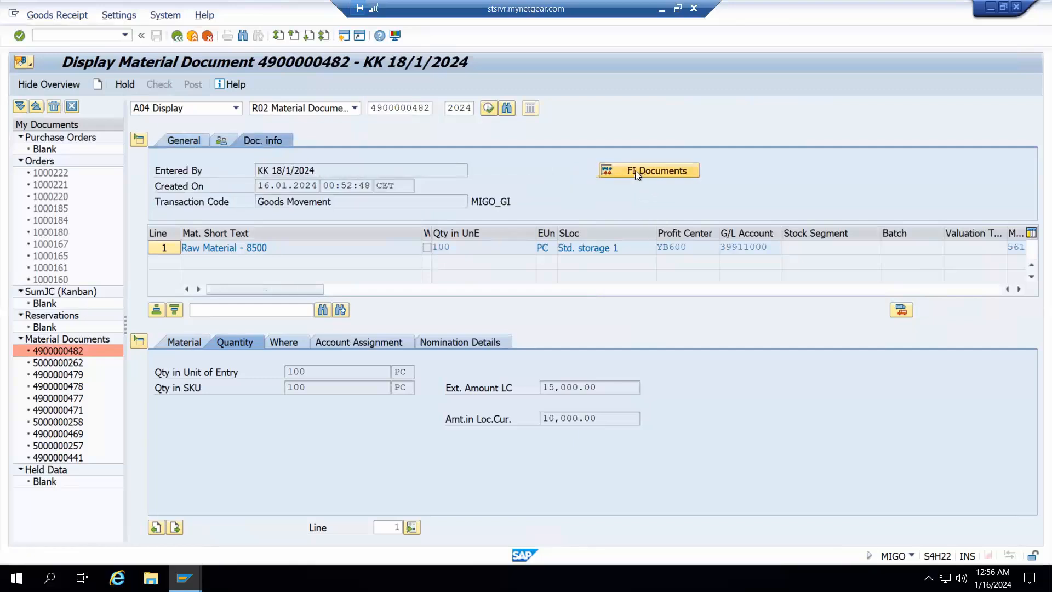
{"action": "double_click", "coordinate": [55, 169]}
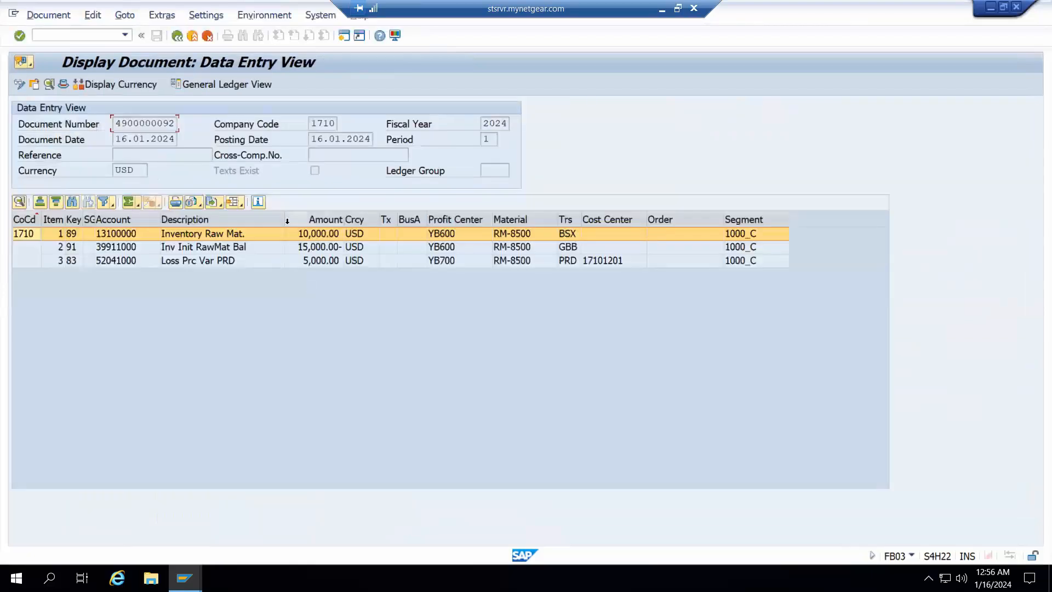
{"action": "left_click_drag", "start_coordinate": [287, 221], "coordinate": [274, 221]}
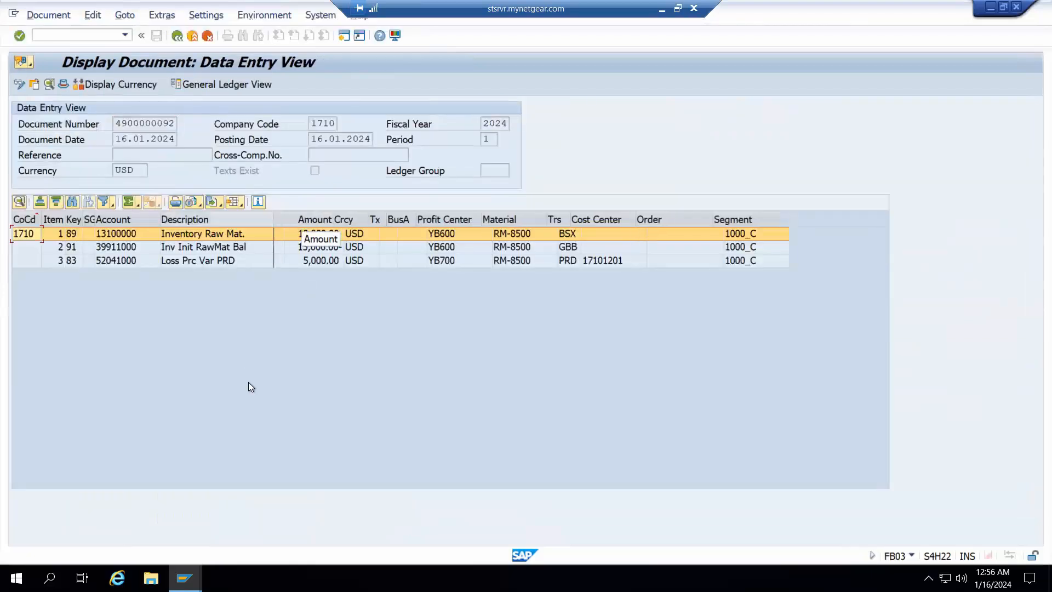
Switch to the MM03 session and display the Costing 2 view of material RM-8500
{"action": "left_click", "coordinate": [184, 576]}
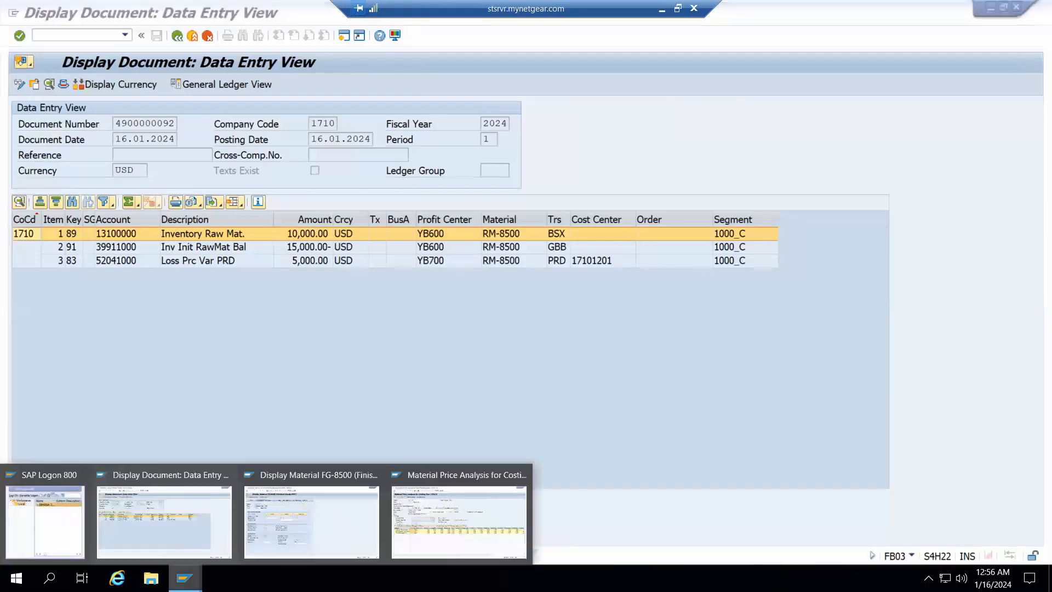
{"action": "left_click", "coordinate": [278, 541]}
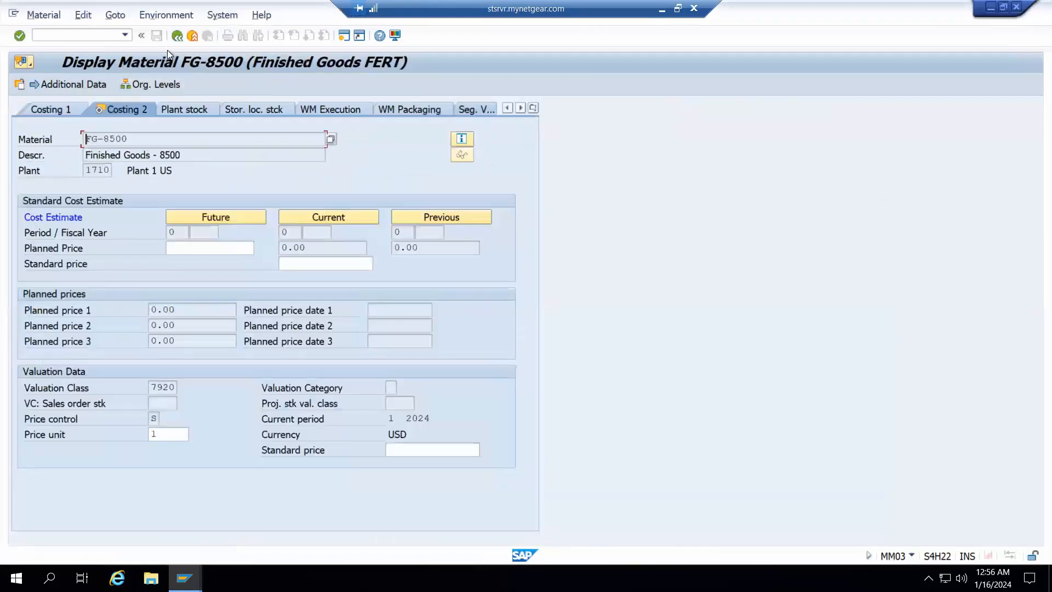
{"action": "key", "text": "F3"}
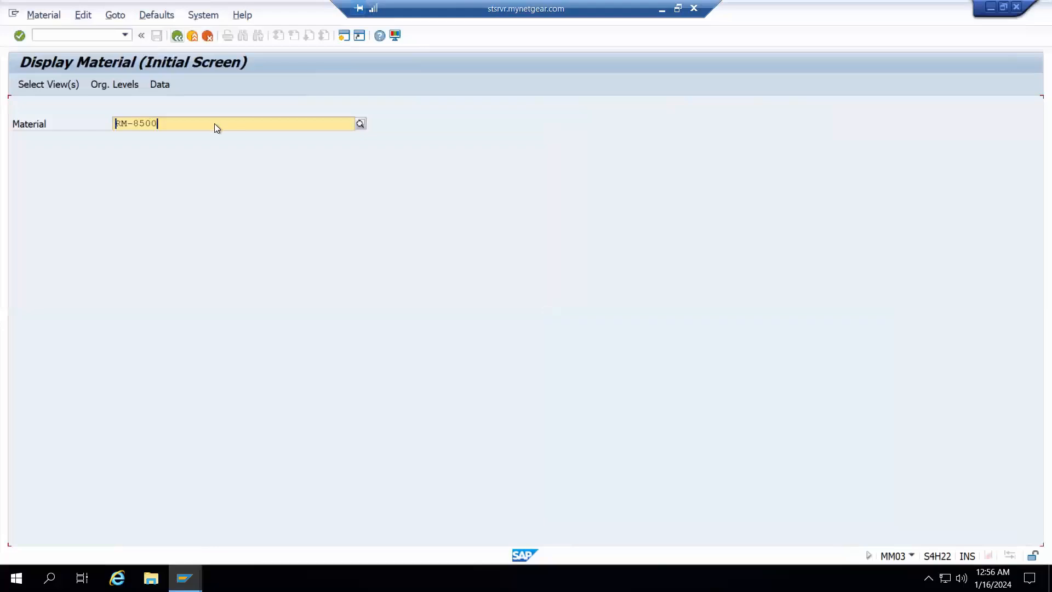
{"action": "key", "text": "Return"}
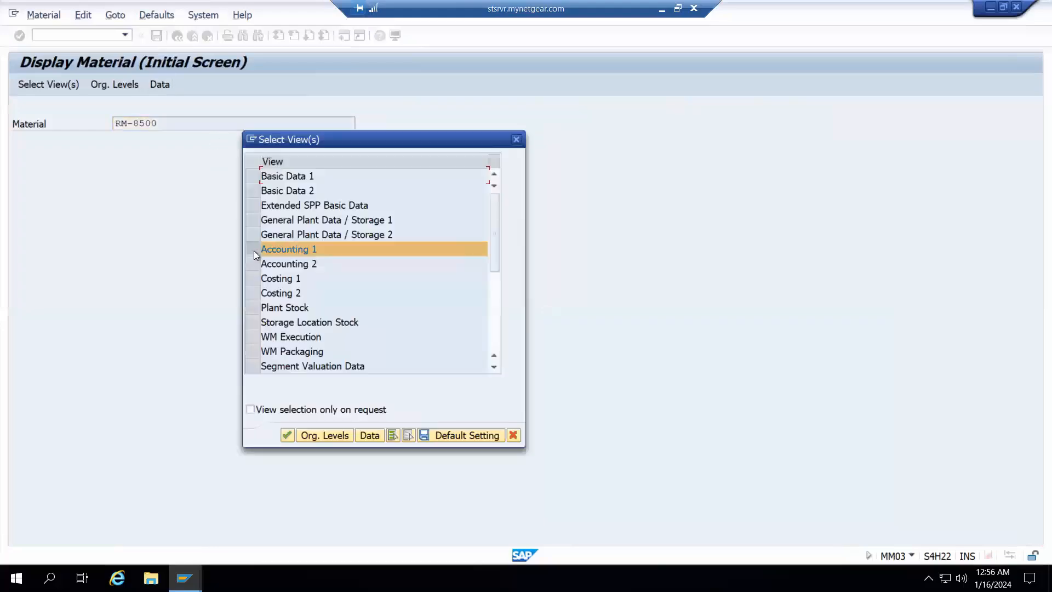
{"action": "left_click", "coordinate": [256, 250]}
{"action": "left_click", "coordinate": [288, 435]}
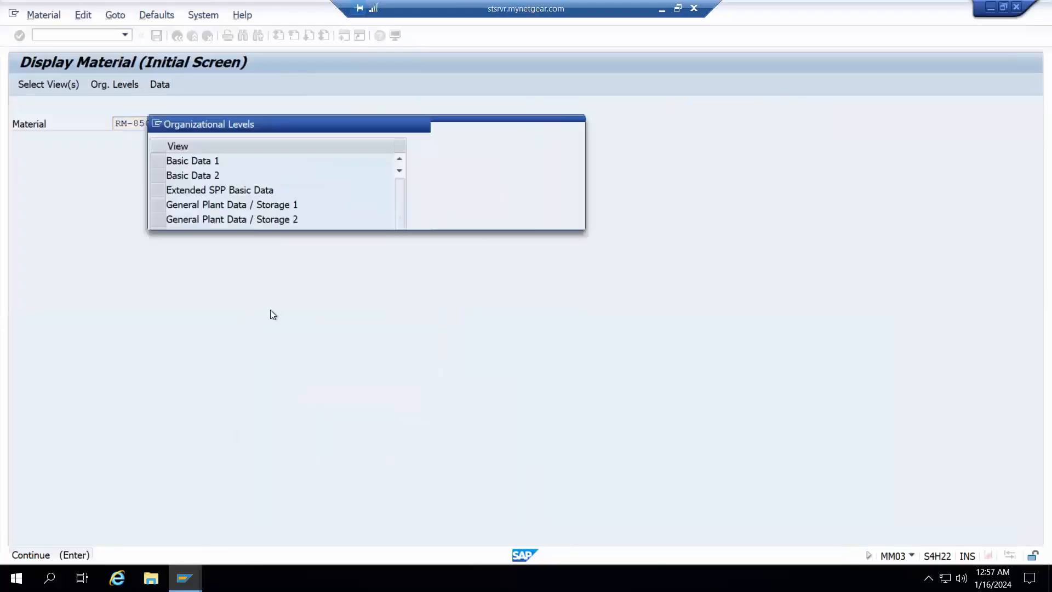
{"action": "key", "text": "Return"}
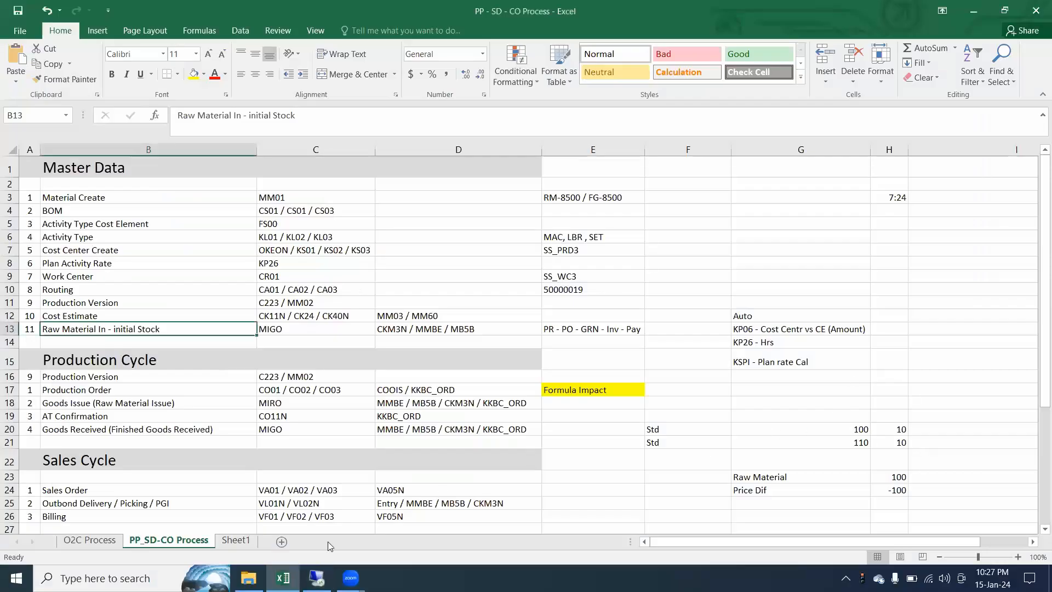
In the Excel workbook's Sheet1, enter RM-8500, Std and 100 in cells C16 to E16
{"action": "scroll", "coordinate": [232, 533], "scroll_direction": "down", "scroll_amount": 1}
{"action": "left_click", "coordinate": [235, 540]}
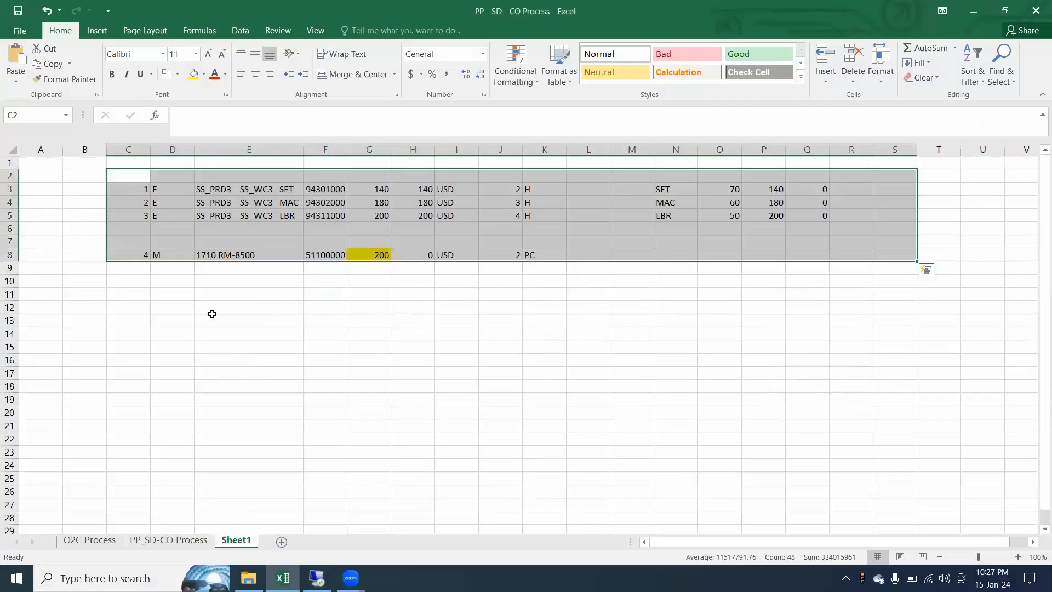
{"action": "left_click", "coordinate": [148, 360]}
{"action": "type", "text": "RM-8500"}
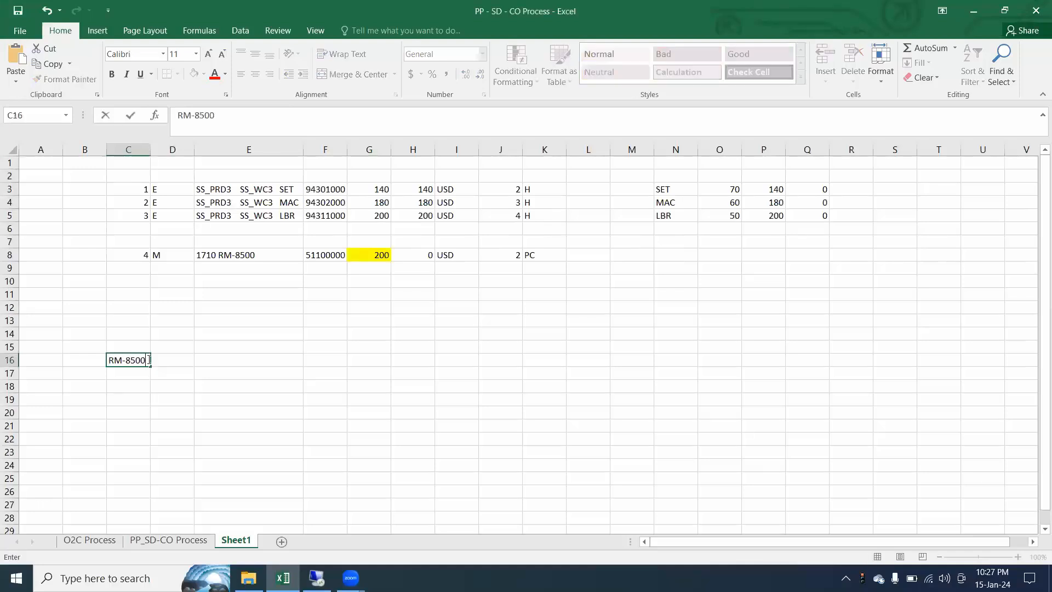
{"action": "key", "text": "Tab"}
{"action": "type", "text": "S"}
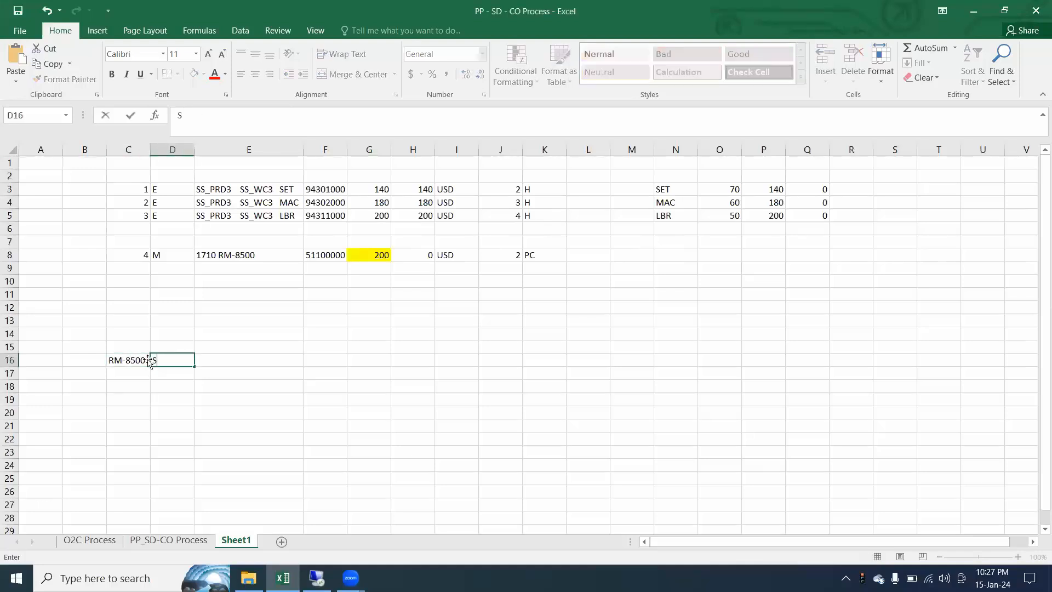
{"action": "key", "text": "Tab"}
{"action": "type", "text": "100"}
{"action": "key", "text": "Tab"}
Add the headings Price in E15 and Qty in F15, and enter the quantity 100 in F16
{"action": "key", "text": "Left"}
{"action": "key", "text": "Up"}
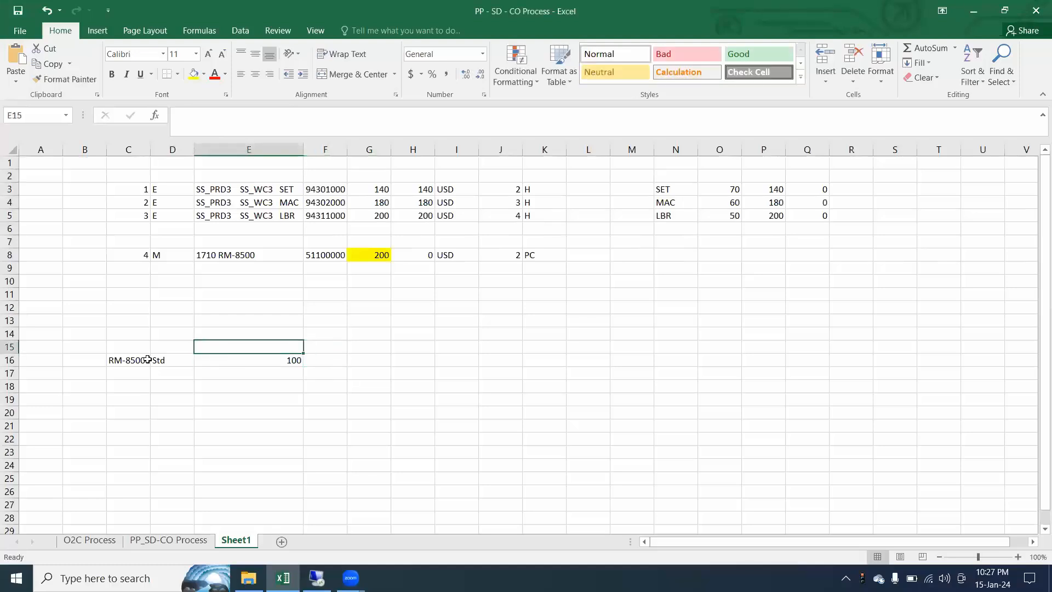
{"action": "type", "text": "Price"}
{"action": "key", "text": "Tab"}
{"action": "type", "text": "Qty"}
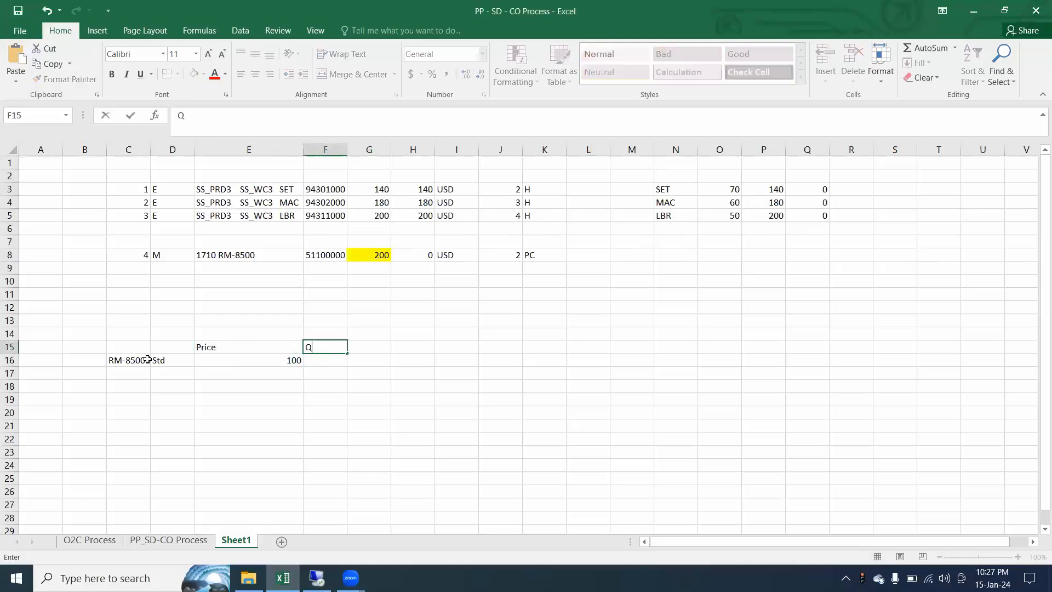
{"action": "key", "text": "Tab"}
{"action": "key", "text": "Down"}
{"action": "key", "text": "Left"}
{"action": "type", "text": "100"}
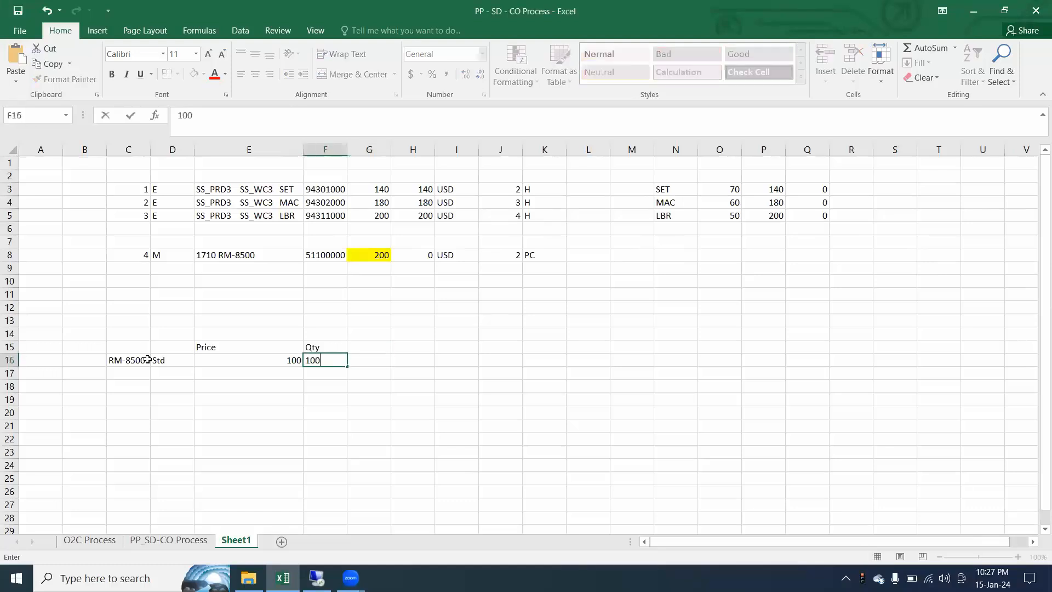
Calculate the standard stock value in G16 by multiplying the price in E16 by the quantity in F16
{"action": "key", "text": "Tab"}
{"action": "type", "text": "+"}
{"action": "key", "text": "Left"}
{"action": "key", "text": "Left"}
{"action": "type", "text": "*"}
{"action": "key", "text": "Left"}
{"action": "key", "text": "Return"}
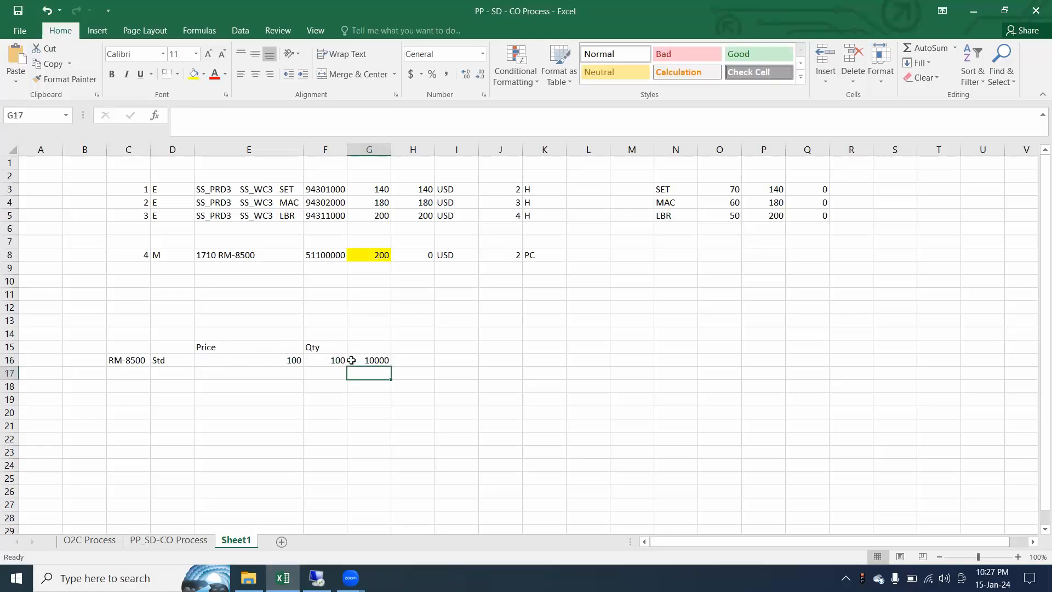
Record the raw material posting by entering RM in E18 and 10000 in F18
{"action": "left_click", "coordinate": [212, 386]}
{"action": "type", "text": "RM"}
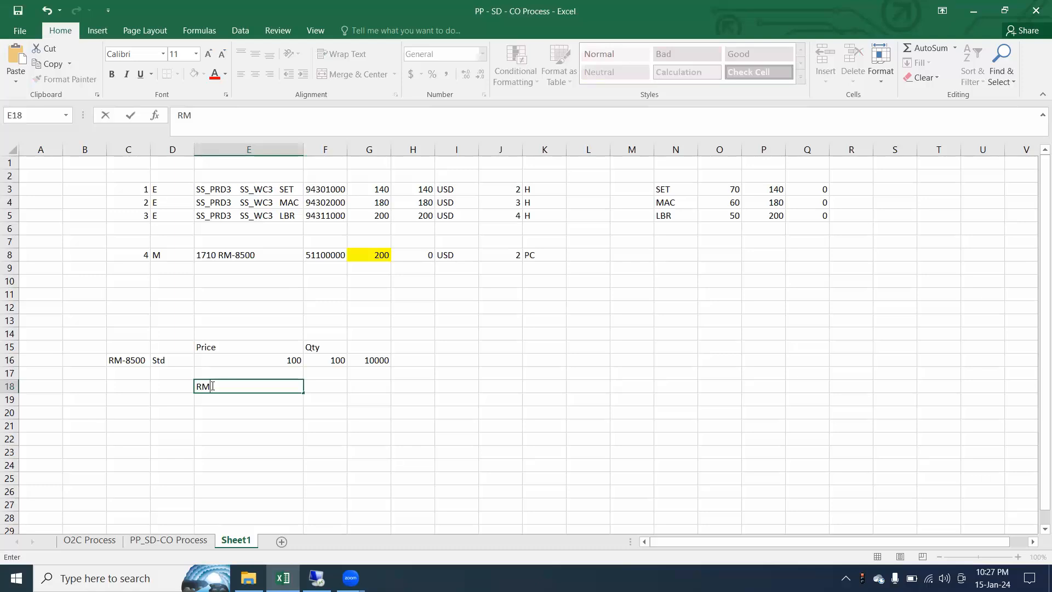
{"action": "key", "text": "Tab"}
{"action": "type", "text": "1"}
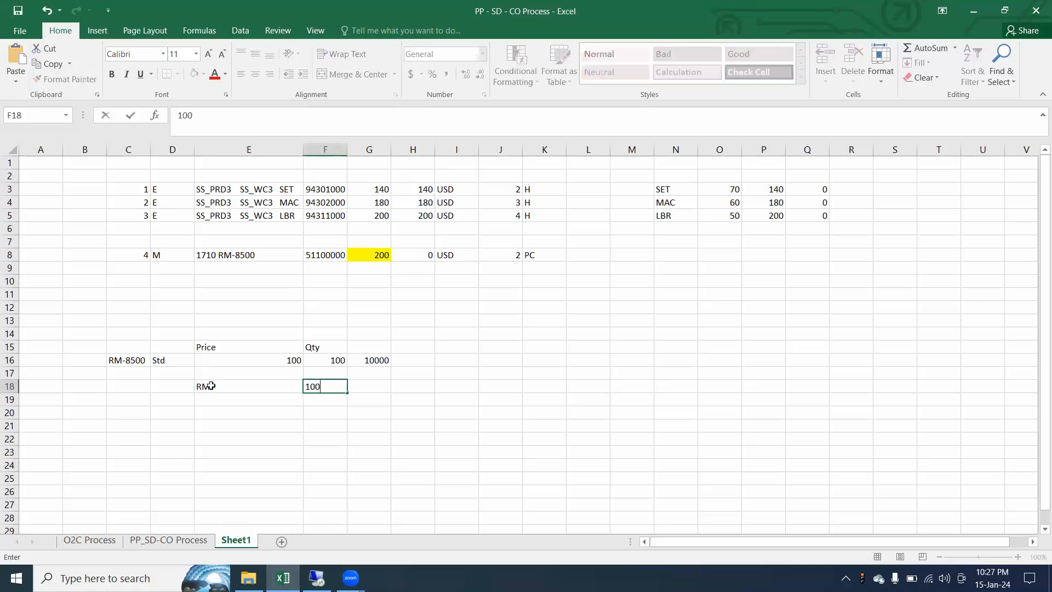
{"action": "type", "text": "0000"}
{"action": "key", "text": "Return"}
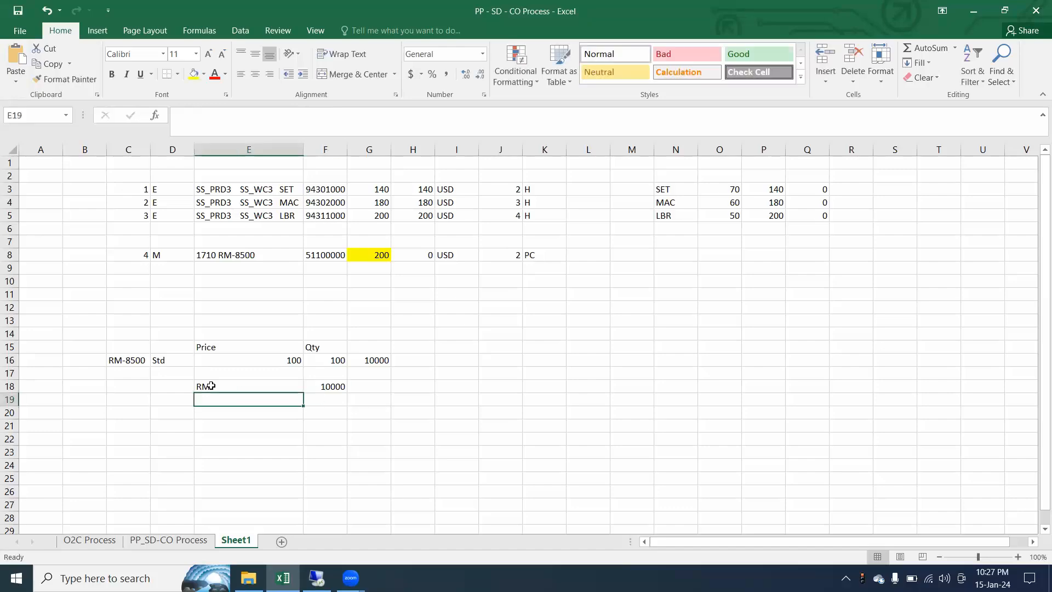
Switch to SAP and examine the Inventory Raw Mat. and Inv Init RawMat Bal lines of the accounting document
{"action": "left_click", "coordinate": [317, 578]}
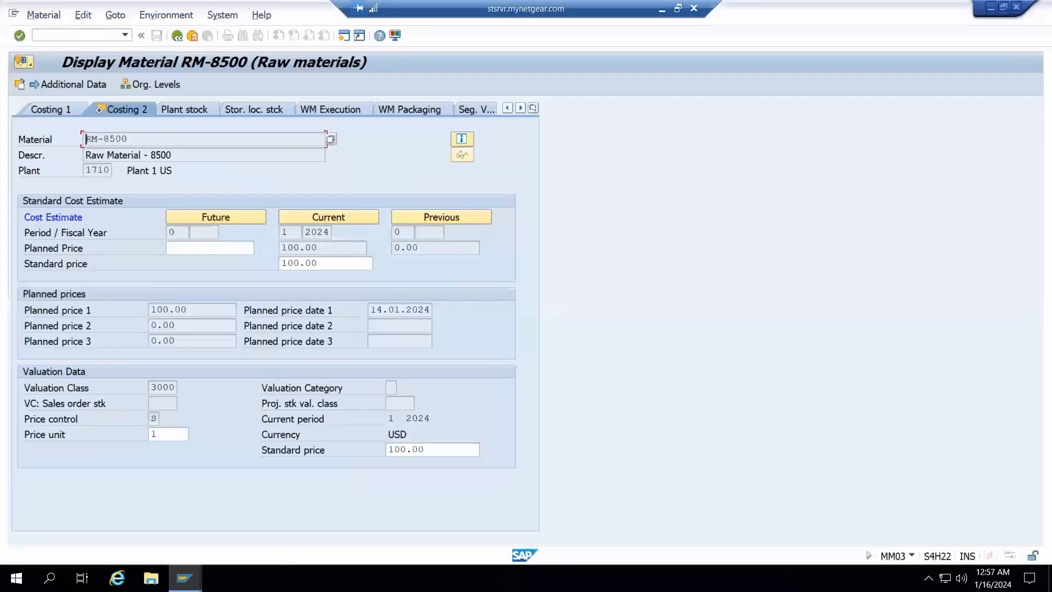
{"action": "left_click", "coordinate": [185, 578]}
{"action": "left_click", "coordinate": [179, 532]}
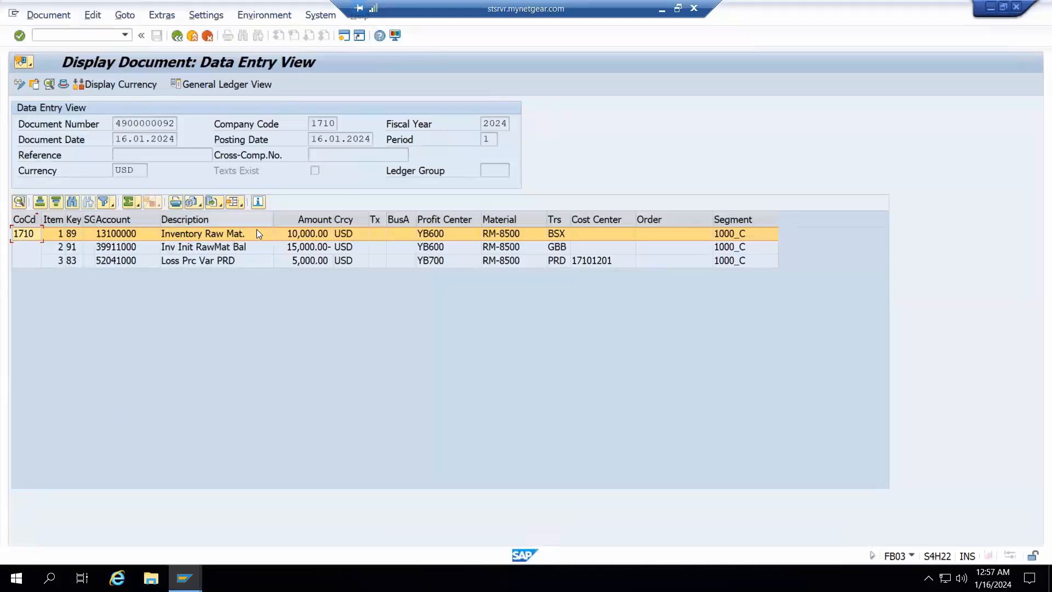
{"action": "left_click", "coordinate": [200, 249]}
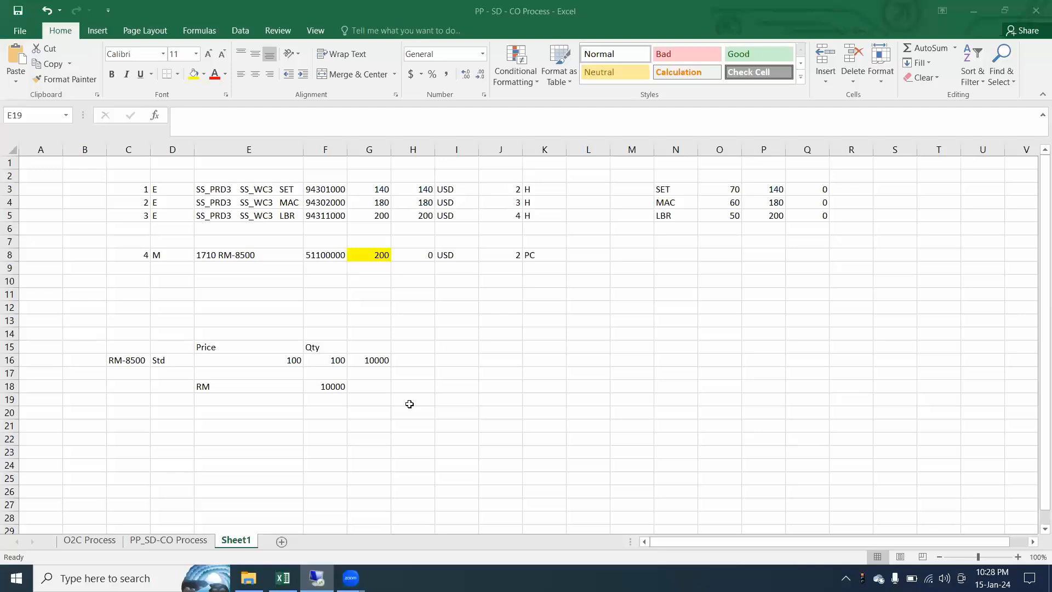
In the Excel sheet, record the offsetting posting by entering GRIR in E19 and -15000 in F19
{"action": "left_click", "coordinate": [263, 397]}
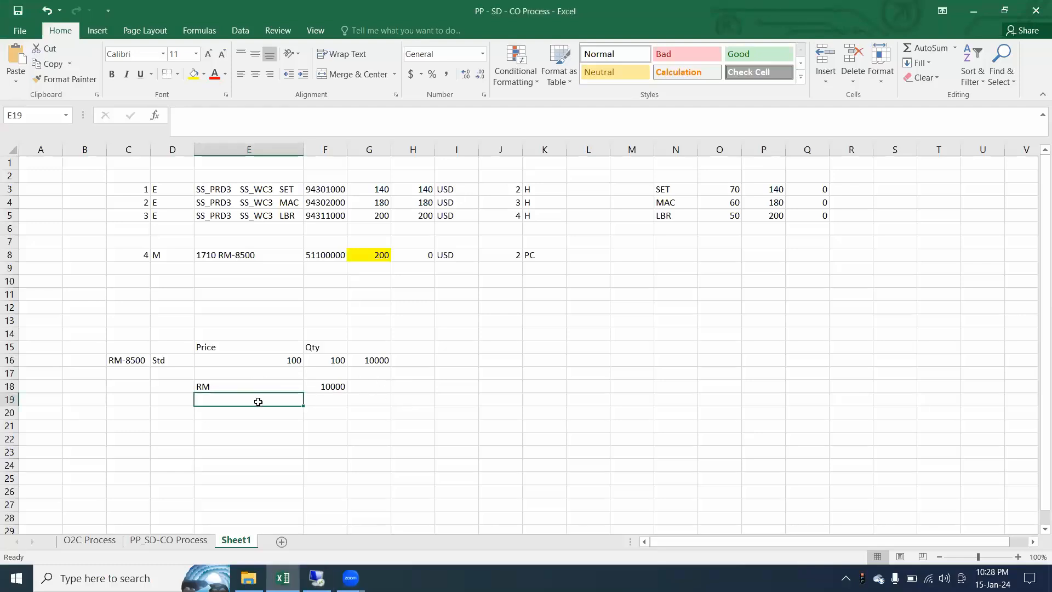
{"action": "type", "text": "GRI"}
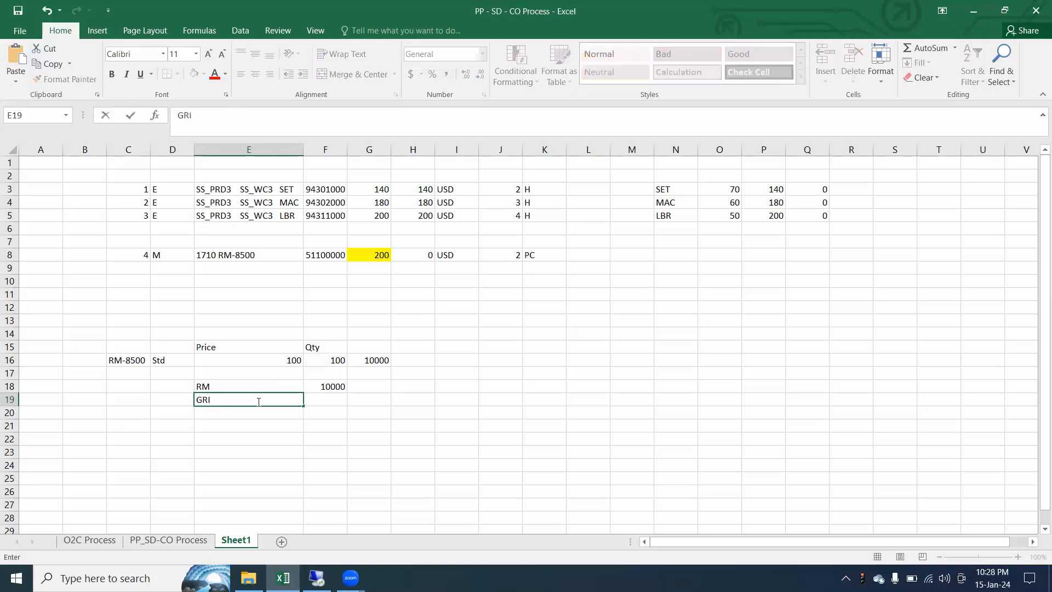
{"action": "type", "text": "R"}
{"action": "key", "text": "Tab"}
{"action": "type", "text": "-15000"}
{"action": "key", "text": "Return"}
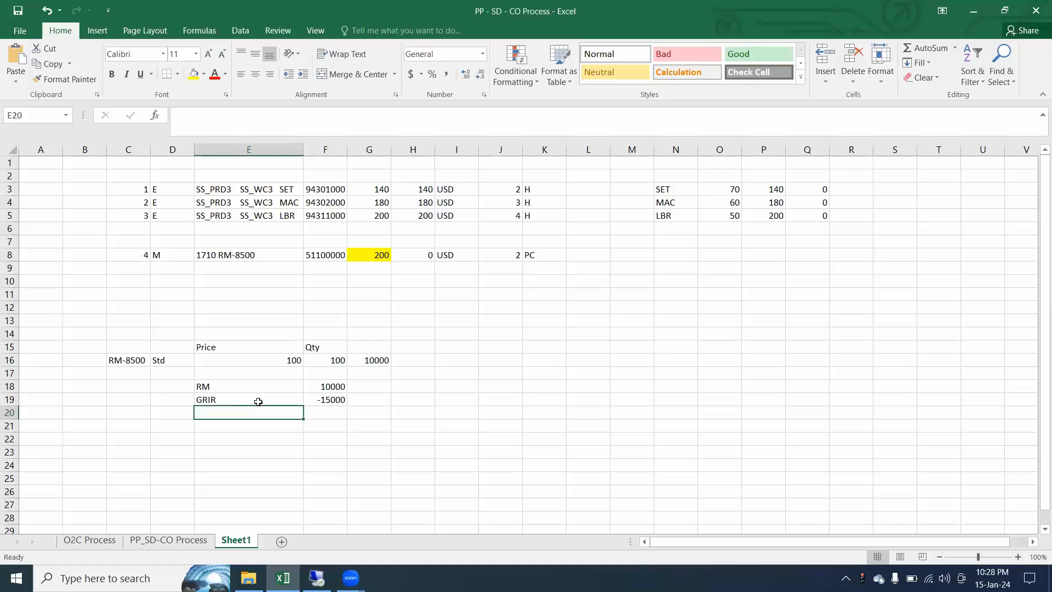
Check the price variance line of the SAP accounting document, then record it in the Excel sheet as Var in E20 and 5000 in F20
{"action": "left_click", "coordinate": [317, 578]}
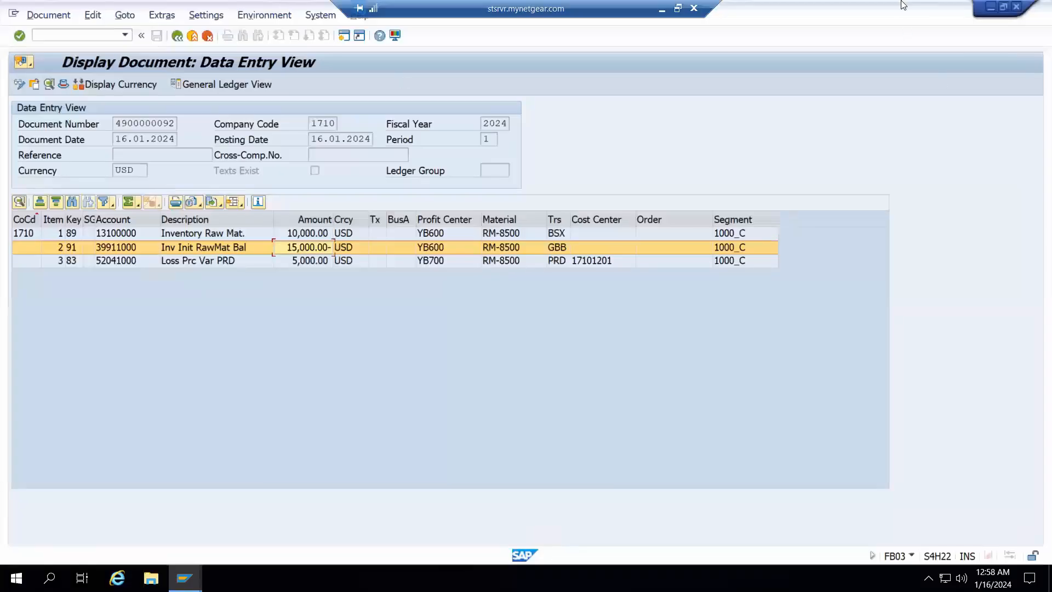
{"action": "left_click", "coordinate": [662, 8]}
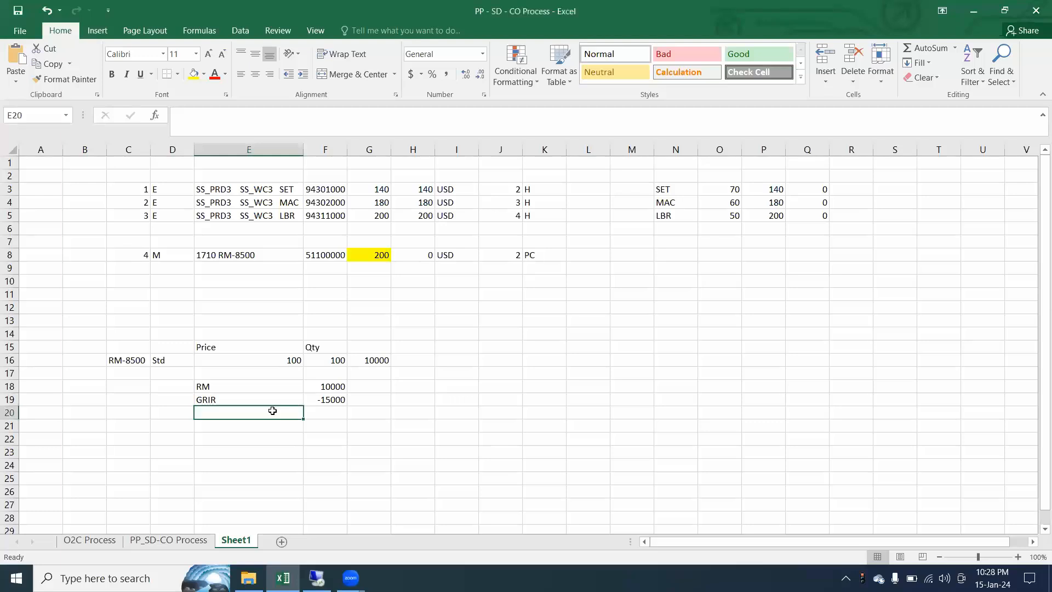
{"action": "type", "text": "Var"}
{"action": "key", "text": "Tab"}
{"action": "type", "text": "500"}
{"action": "key", "text": "Return"}
Reorder the posting lines so that Var with its amount sits in row 19 and GRIR with its amount in row 20
{"action": "left_click_drag", "start_coordinate": [266, 408], "coordinate": [328, 400]}
{"action": "key", "text": "ctrl+c"}
{"action": "left_click", "coordinate": [256, 436]}
{"action": "key", "text": "ctrl+v"}
{"action": "left_click_drag", "start_coordinate": [248, 414], "coordinate": [334, 412]}
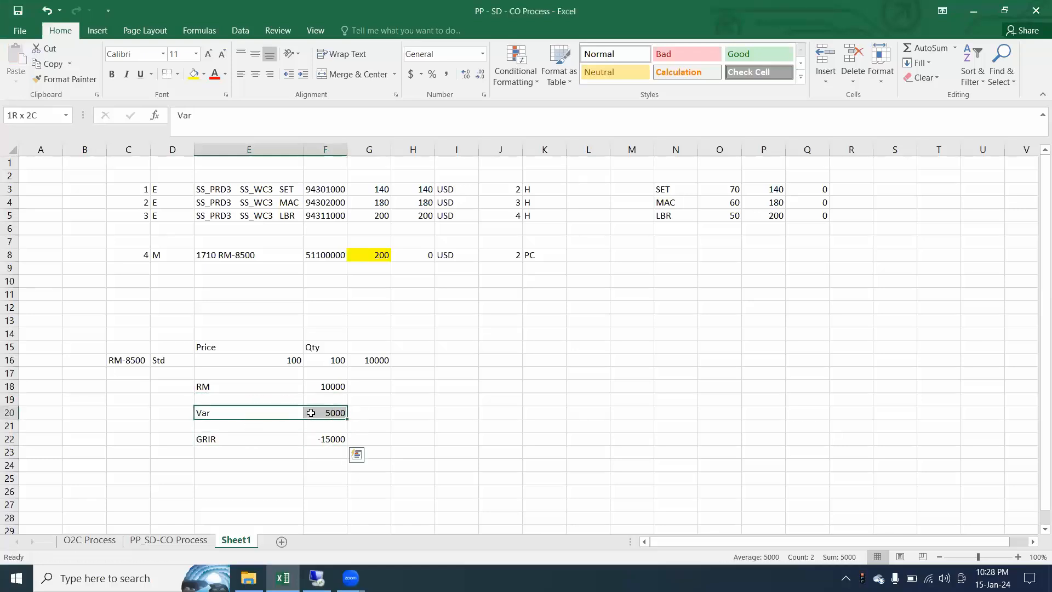
{"action": "key", "text": "ctrl+x"}
{"action": "key", "text": "ctrl+v"}
{"action": "left_click_drag", "start_coordinate": [257, 439], "coordinate": [329, 438]}
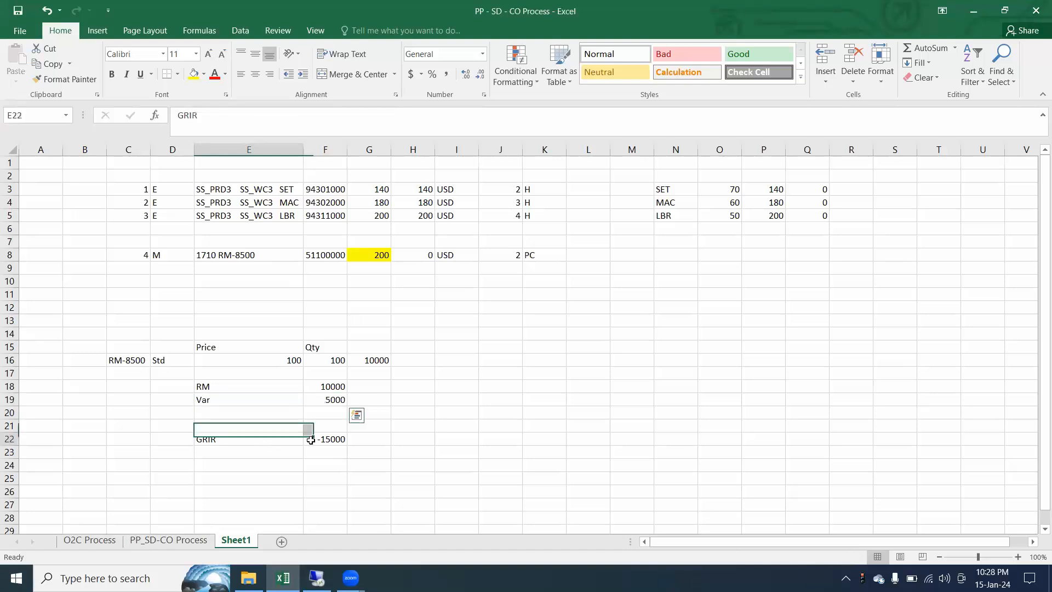
{"action": "key", "text": "ctrl+x"}
{"action": "left_click", "coordinate": [271, 416]}
{"action": "key", "text": "ctrl+v"}
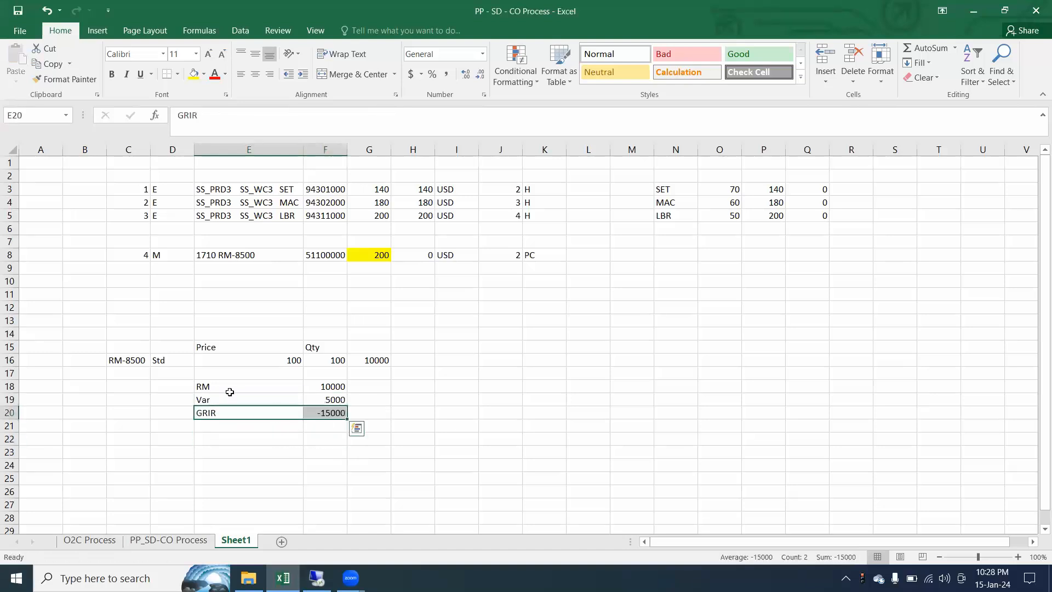
Move the RM, Var and GRIR posting block from E18:F20 to G20:H22
{"action": "left_click_drag", "start_coordinate": [229, 390], "coordinate": [326, 416]}
{"action": "key", "text": "ctrl+x"}
{"action": "left_click", "coordinate": [359, 428]}
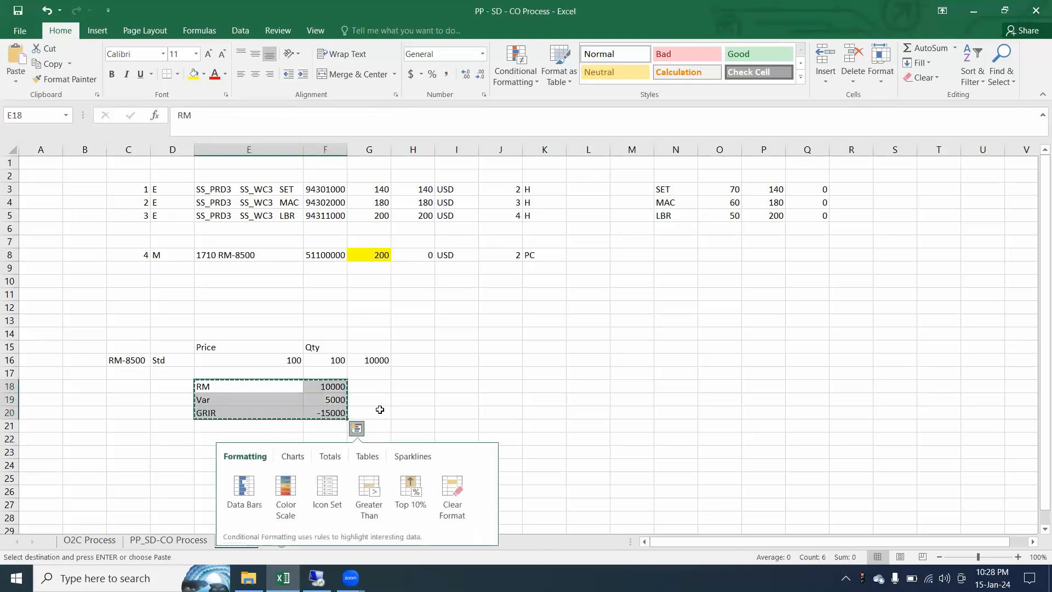
{"action": "left_click", "coordinate": [380, 411]}
{"action": "key", "text": "ctrl+v"}
Title the moved block "PO - GRN" in G18 and fill G18:H22 with yellow
{"action": "left_click", "coordinate": [368, 386]}
{"action": "type", "text": "PO"}
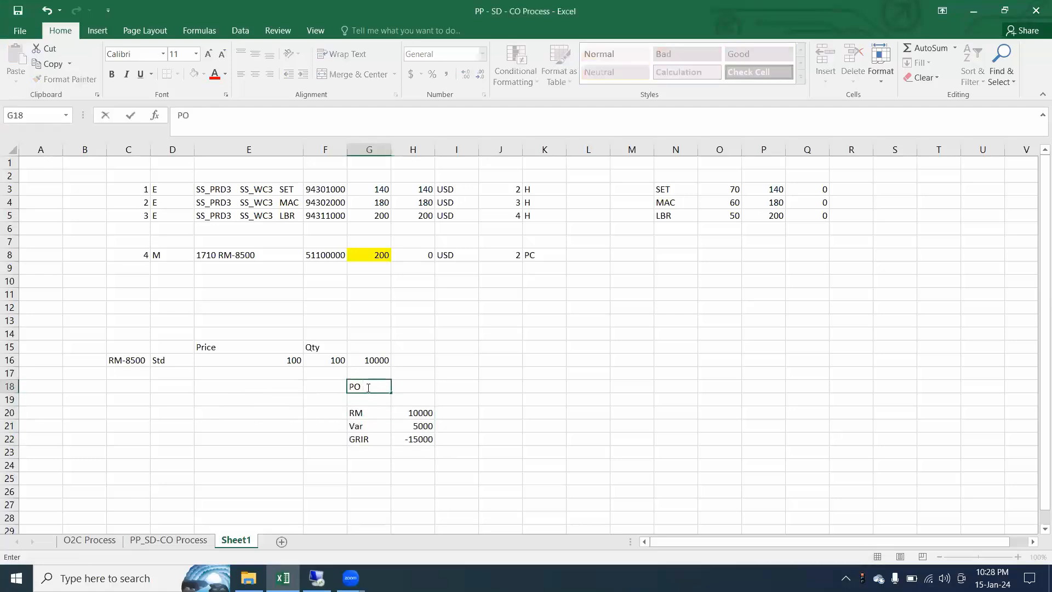
{"action": "type", "text": " - GRN"}
{"action": "key", "text": "Return"}
{"action": "left_click_drag", "start_coordinate": [368, 387], "coordinate": [433, 439]}
{"action": "left_click", "coordinate": [194, 74]}
{"action": "left_click", "coordinate": [239, 398]}
{"action": "left_click", "coordinate": [176, 388]}
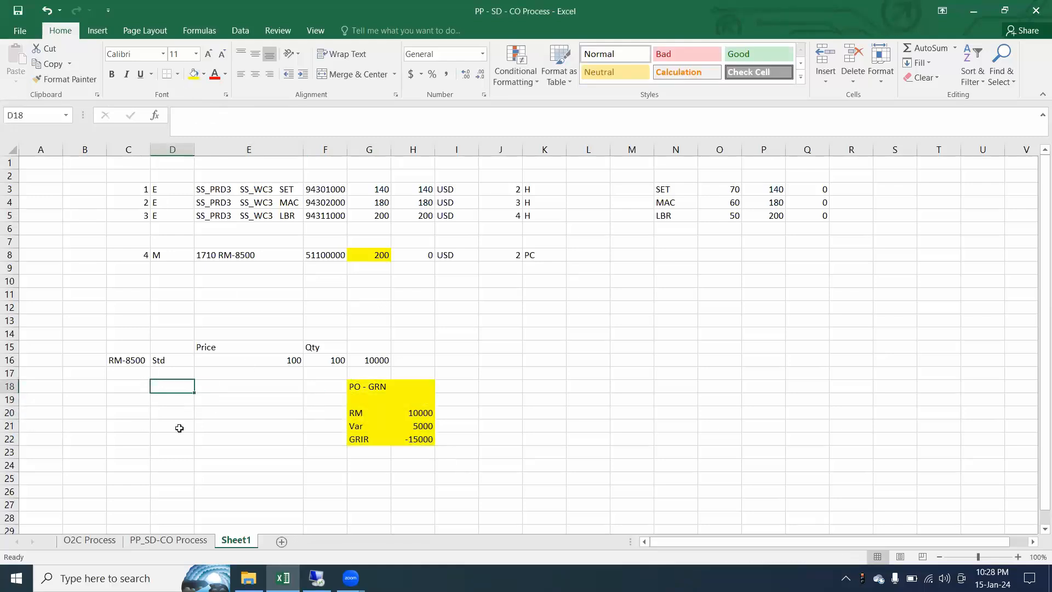
Copy the posting labels from G20:G22 to D20 and their amounts from H20:H22 to E20
{"action": "left_click_drag", "start_coordinate": [364, 415], "coordinate": [369, 440]}
{"action": "key", "text": "ctrl+c"}
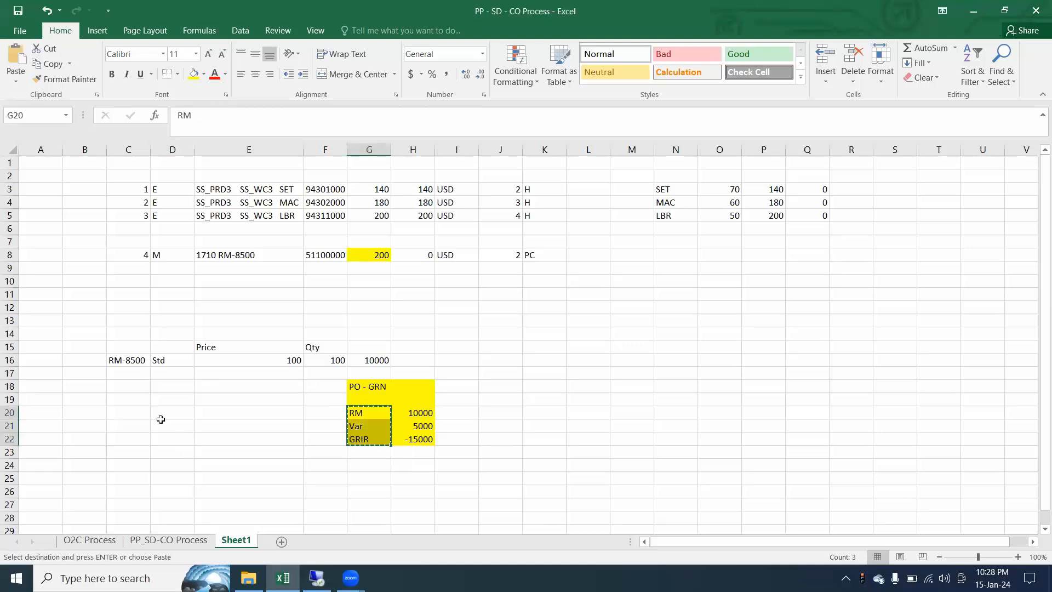
{"action": "left_click", "coordinate": [171, 411]}
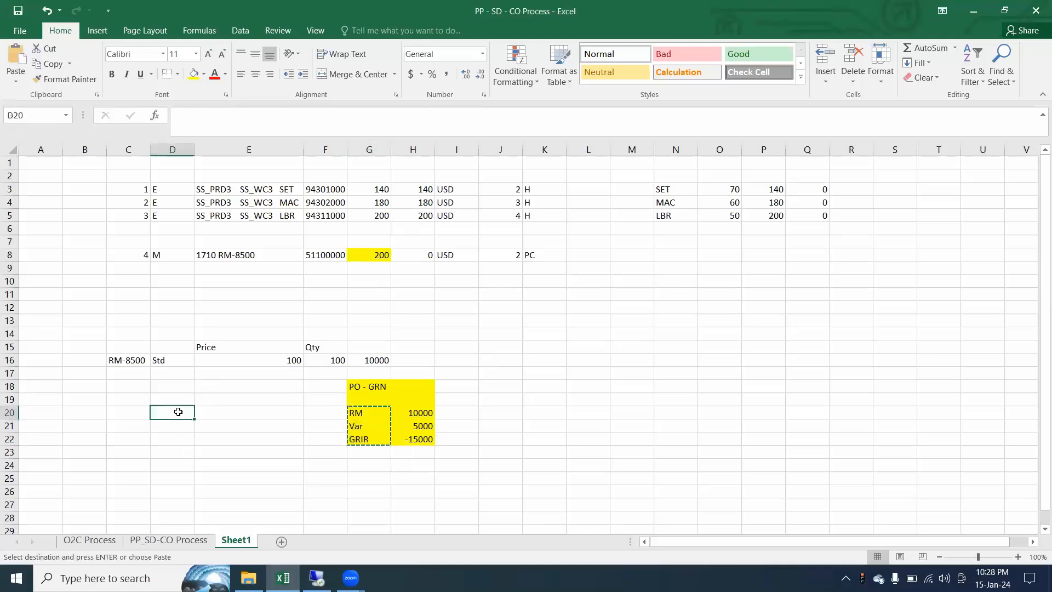
{"action": "key", "text": "ctrl+v"}
{"action": "left_click_drag", "start_coordinate": [417, 413], "coordinate": [422, 442]}
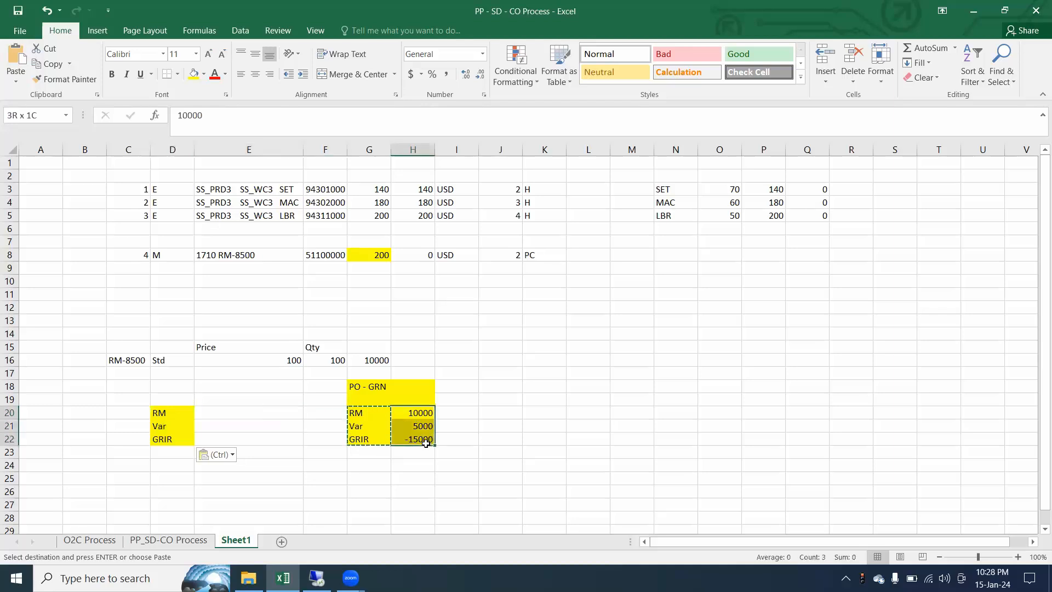
{"action": "key", "text": "ctrl+c"}
{"action": "left_click", "coordinate": [226, 415]}
{"action": "key", "text": "ctrl+v"}
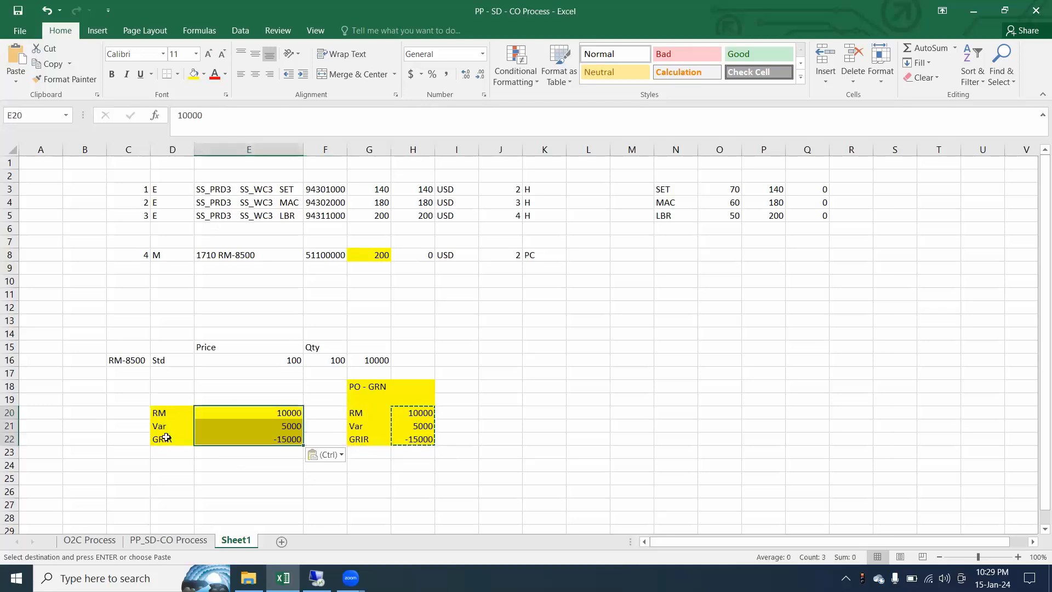
Rename the GRIR label in D22 to Initial Stock and widen column D to fit the text
{"action": "left_click", "coordinate": [170, 439]}
{"action": "left_click_drag", "start_coordinate": [225, 116], "coordinate": [174, 117]}
{"action": "type", "text": "Infit"}
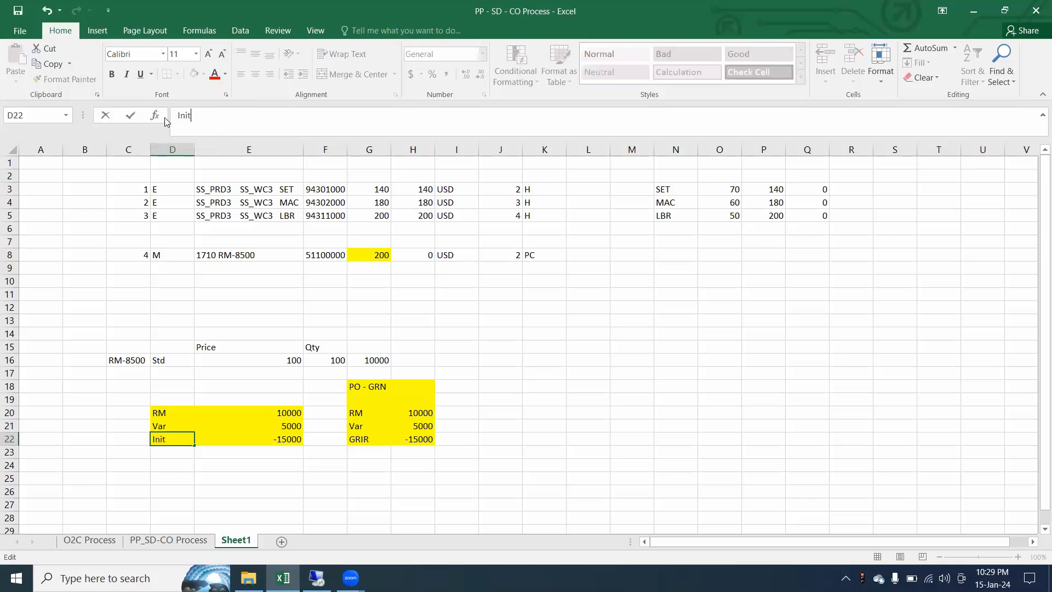
{"action": "type", "text": "ial Stock"}
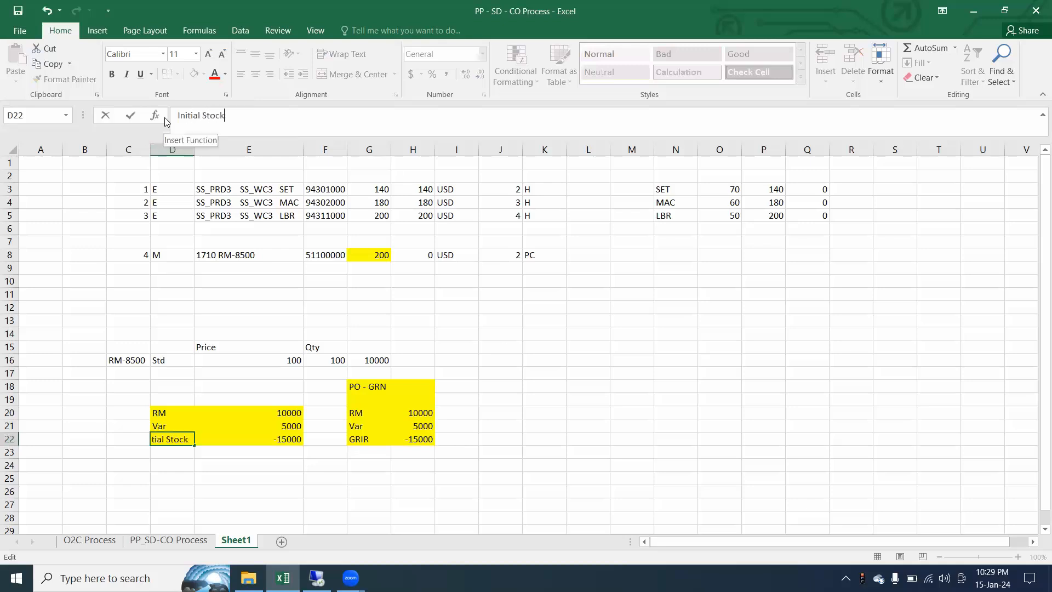
{"action": "key", "text": "Return"}
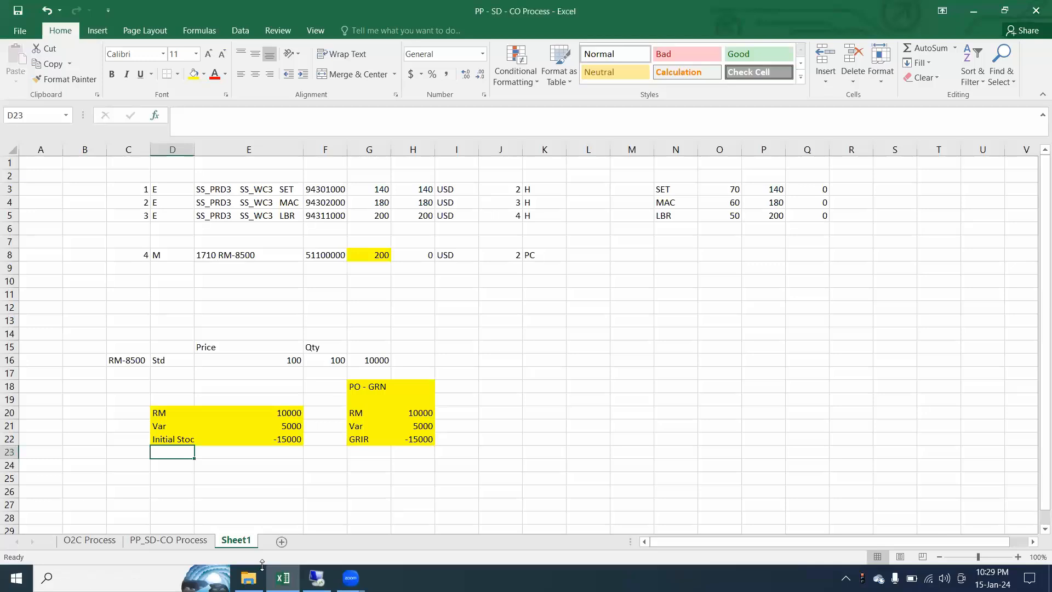
{"action": "double_click", "coordinate": [192, 152]}
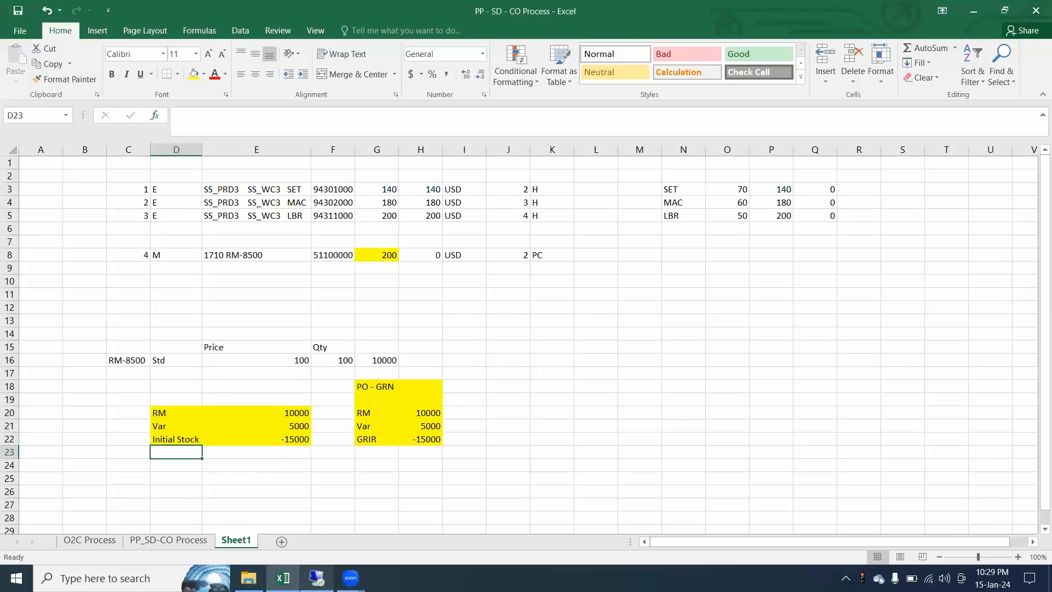
Switch to SAP, leave the accounting document and close the list of accounting documents
{"action": "left_click", "coordinate": [317, 578]}
{"action": "left_click", "coordinate": [315, 250]}
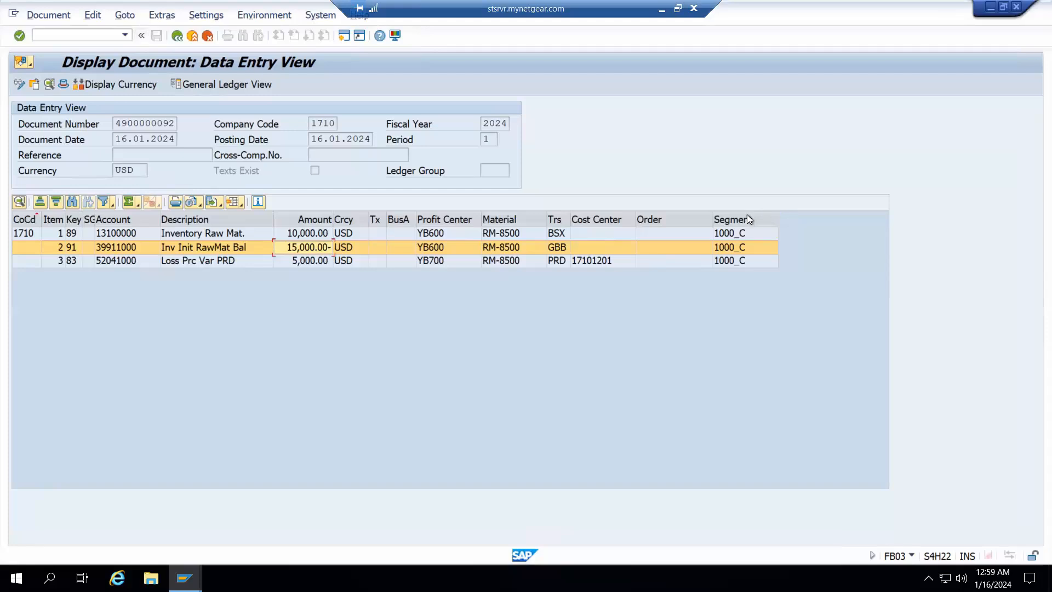
{"action": "key", "text": "F3"}
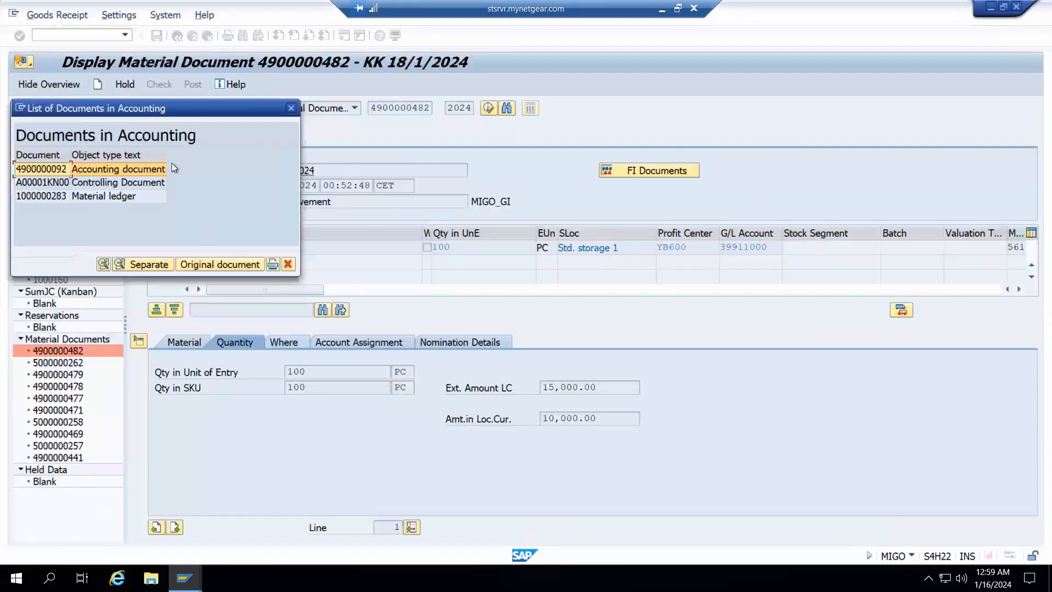
{"action": "left_click", "coordinate": [292, 108]}
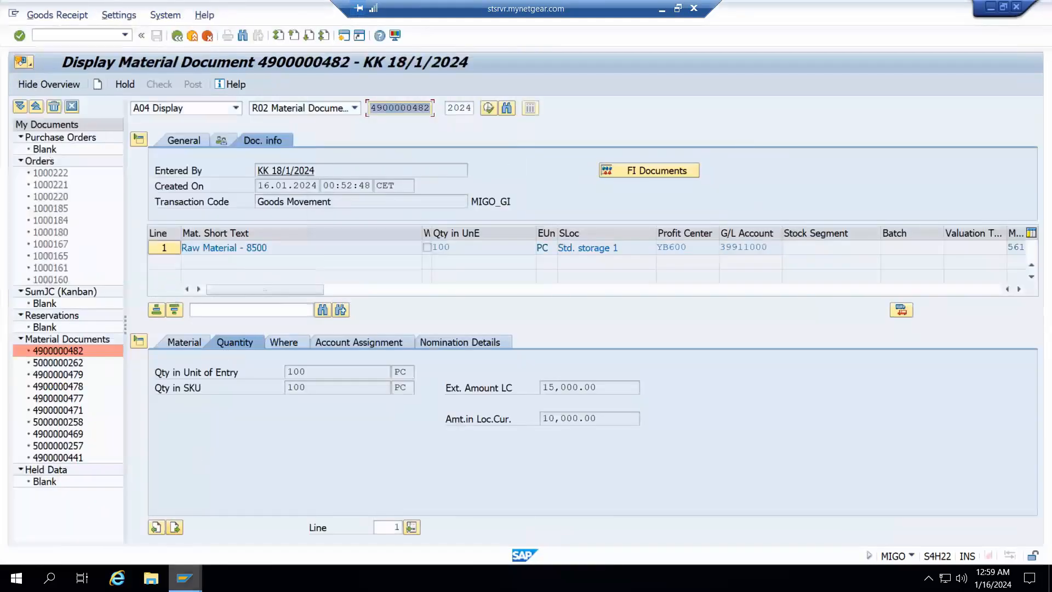
Bring up the CKM3N material price analysis session for RM-8500 and refresh its data
{"action": "mouse_move", "coordinate": [184, 578]}
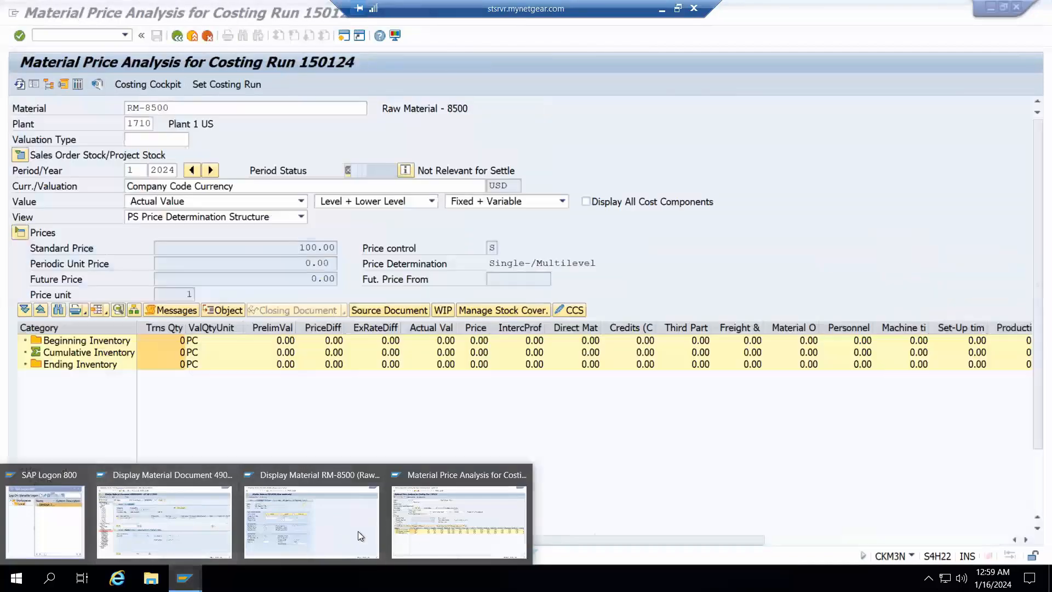
{"action": "left_click", "coordinate": [357, 531]}
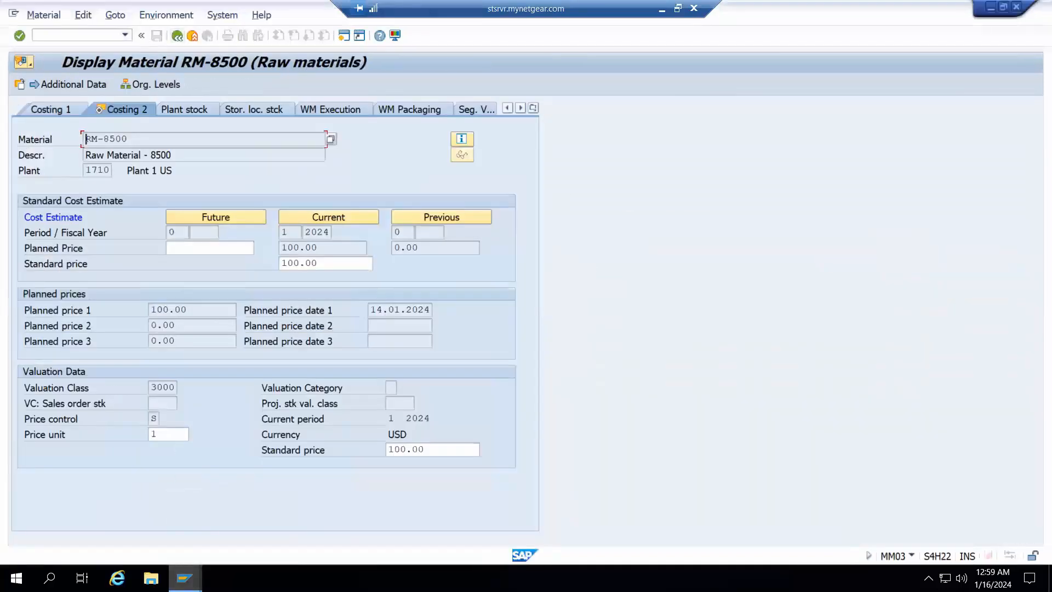
{"action": "mouse_move", "coordinate": [184, 578]}
{"action": "left_click", "coordinate": [459, 530]}
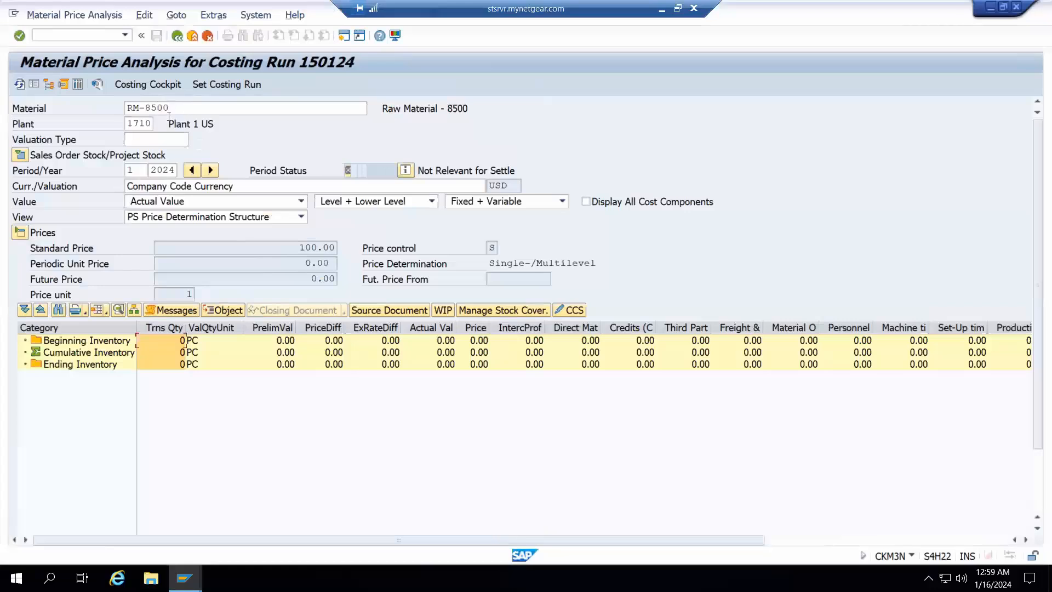
{"action": "left_click", "coordinate": [24, 87]}
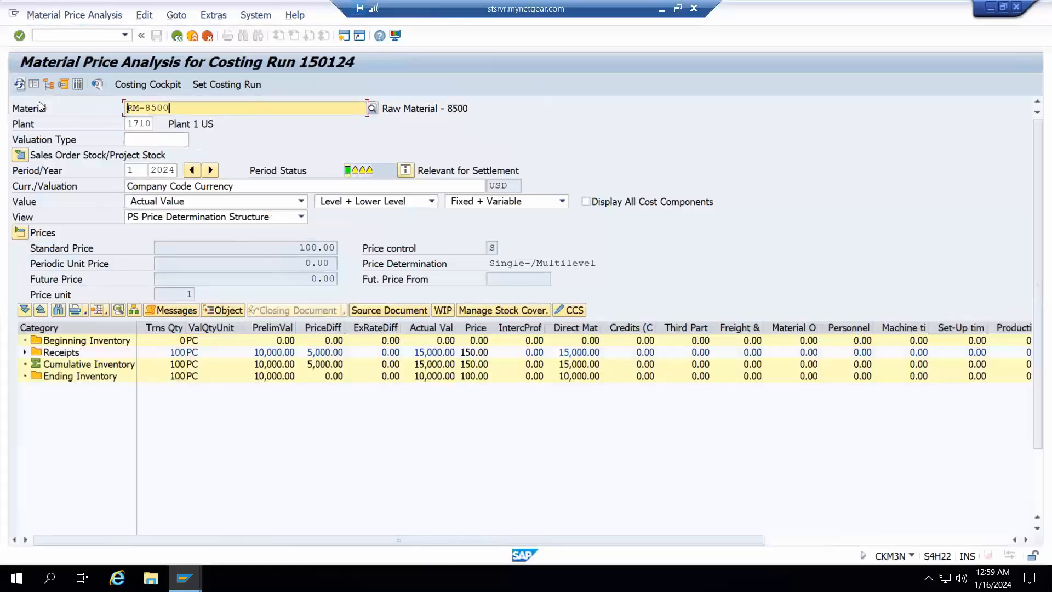
Expand Receipts and Procurement down to the Init.entry of stBal. 561 document and widen the Category column to show its full text
{"action": "left_click", "coordinate": [189, 327]}
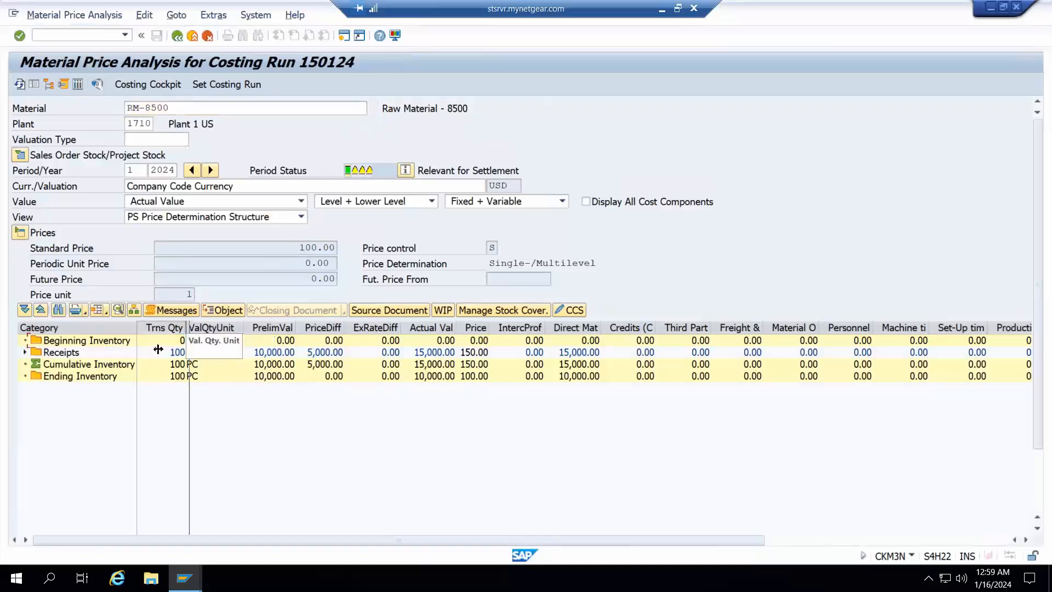
{"action": "left_click_drag", "start_coordinate": [158, 349], "coordinate": [160, 332]}
{"action": "double_click", "coordinate": [81, 352]}
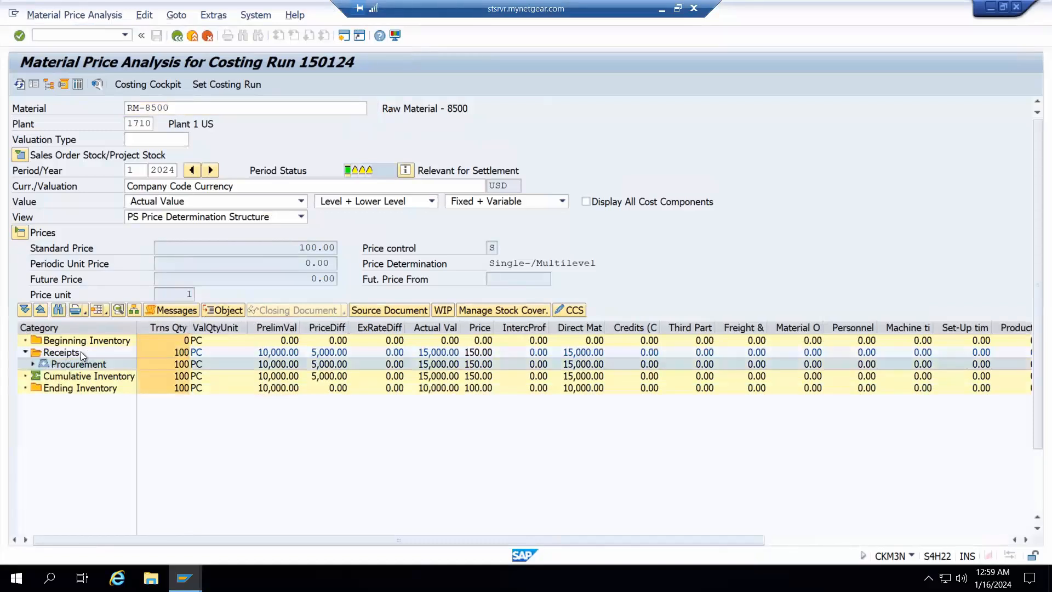
{"action": "left_click_drag", "start_coordinate": [136, 333], "coordinate": [238, 327]}
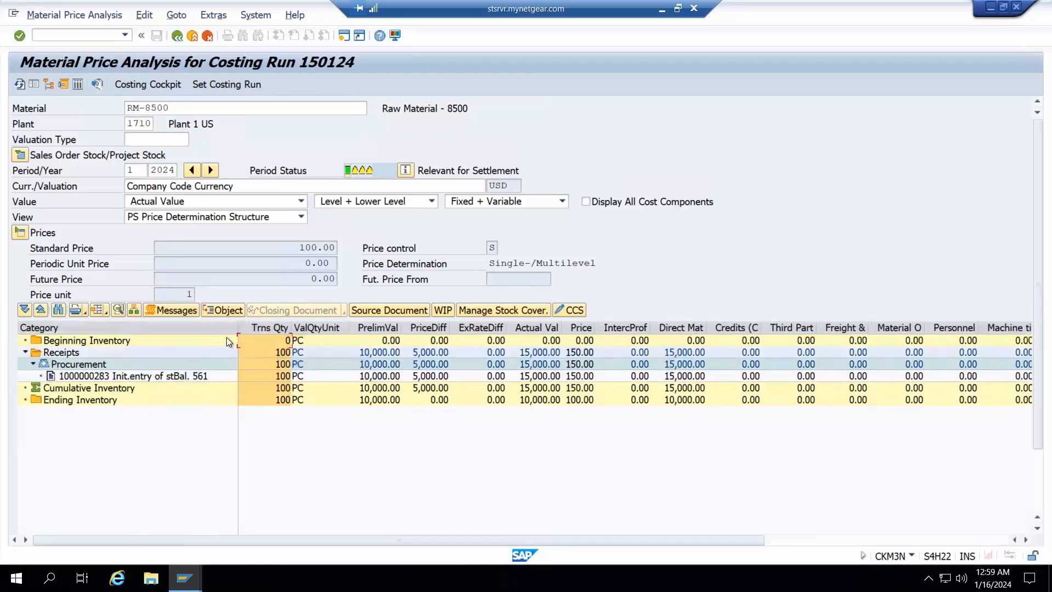
{"action": "left_click", "coordinate": [86, 373]}
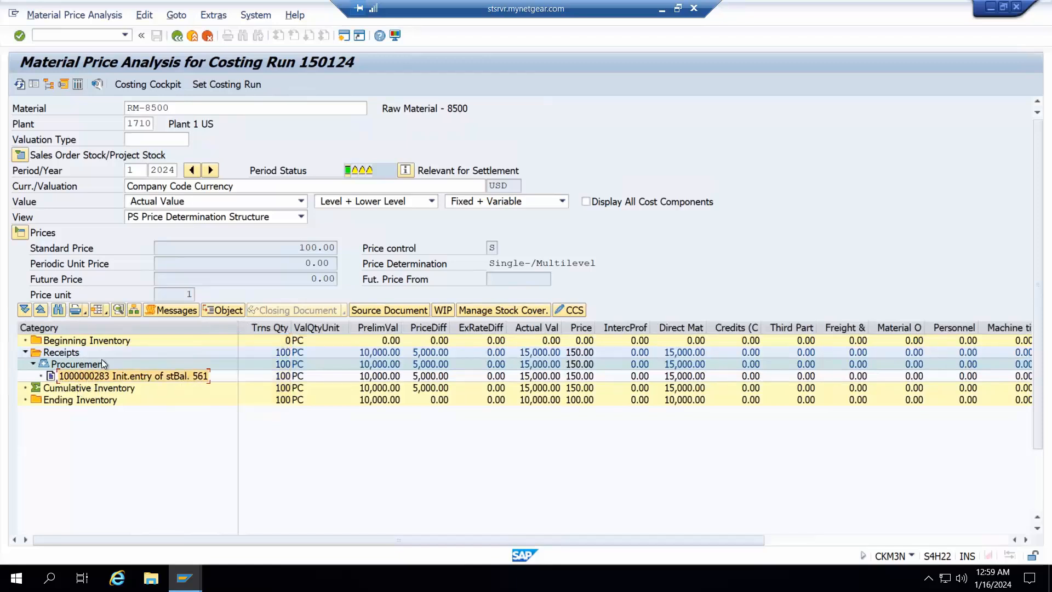
Examine the initial entry's quantity, PrelimVal, PriceDiff and Actual Val, comparing PrelimVal and PriceDiff with the RM and Var lines in Excel
{"action": "left_click", "coordinate": [279, 377]}
{"action": "left_click", "coordinate": [381, 329]}
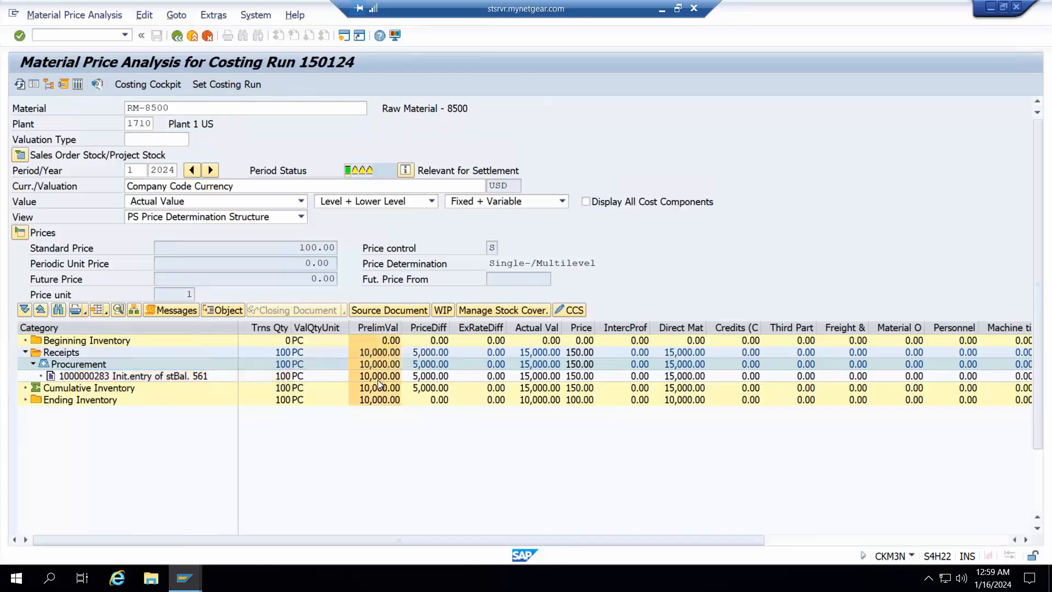
{"action": "left_click", "coordinate": [377, 377]}
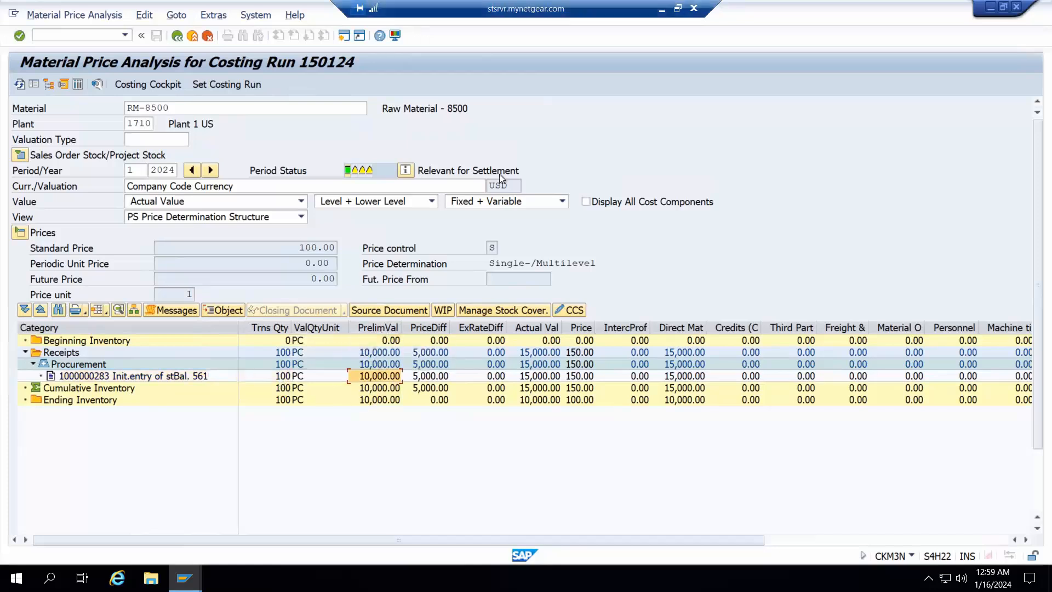
{"action": "left_click", "coordinate": [662, 9]}
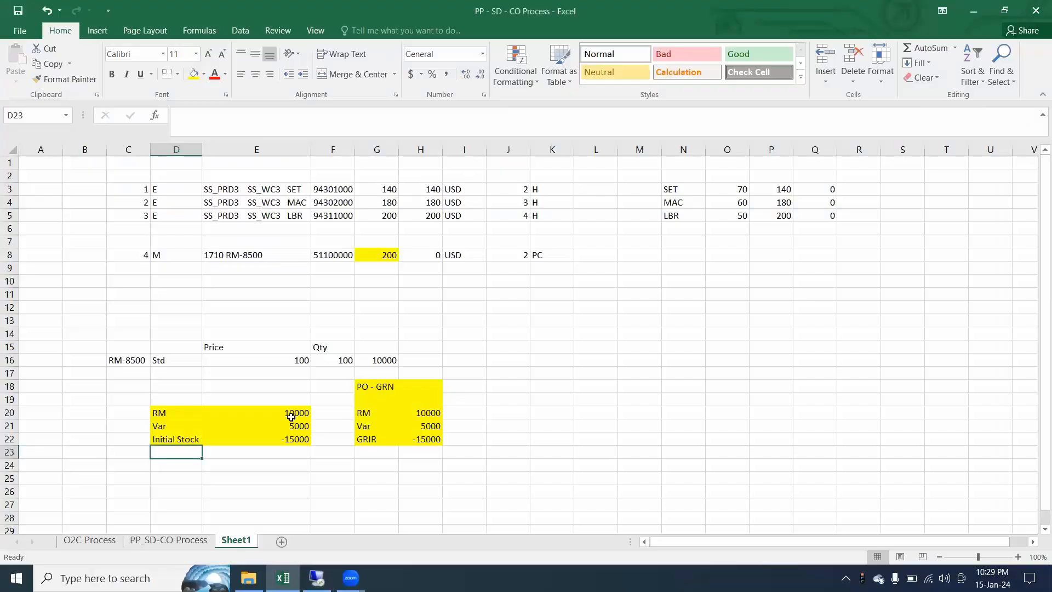
{"action": "left_click_drag", "start_coordinate": [293, 416], "coordinate": [179, 413]}
{"action": "left_click", "coordinate": [317, 578]}
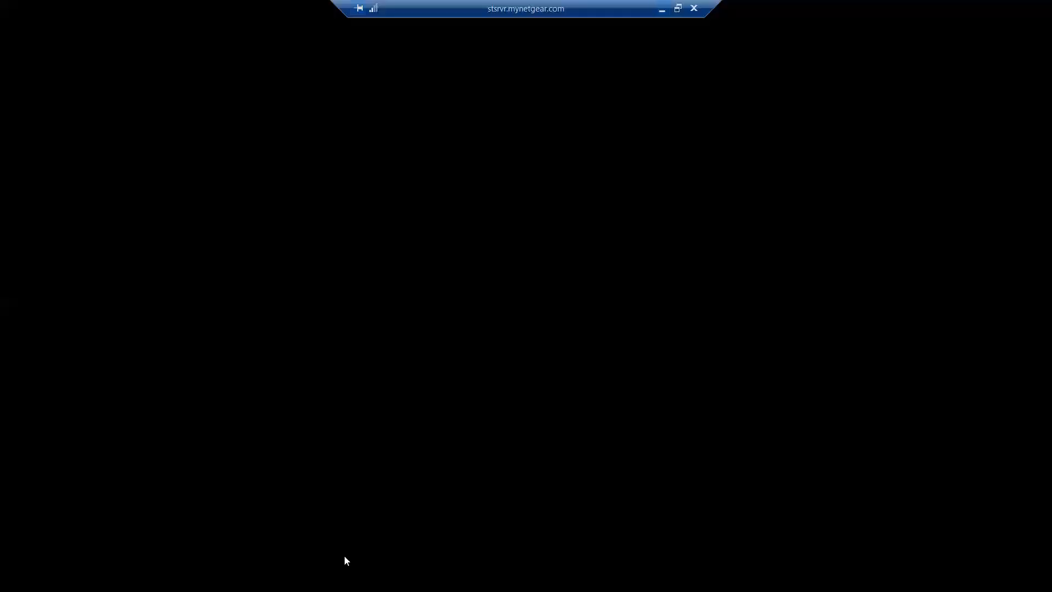
{"action": "left_click", "coordinate": [436, 375]}
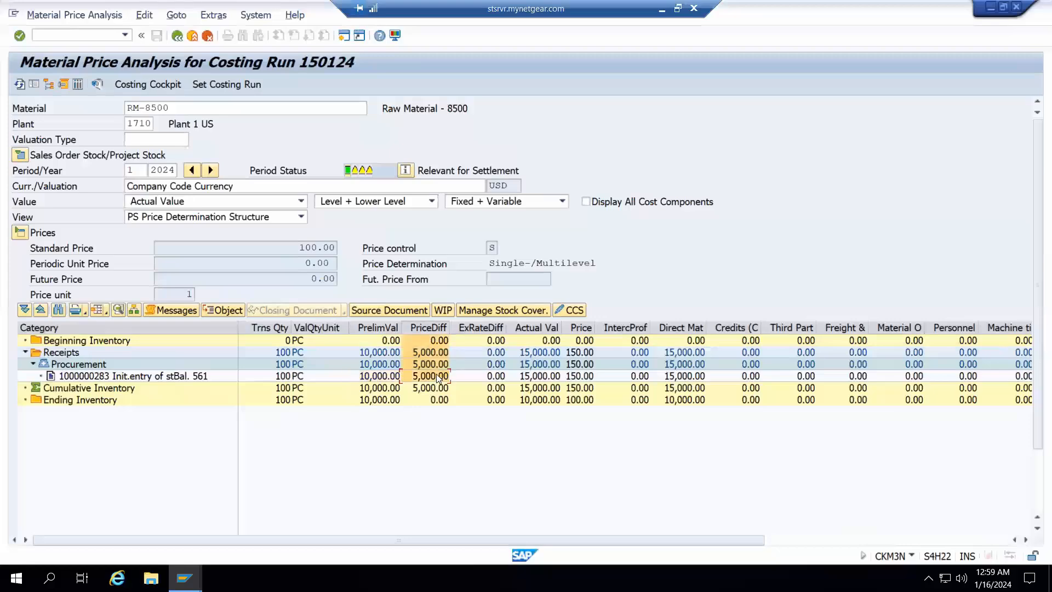
{"action": "key", "text": "alt+Tab"}
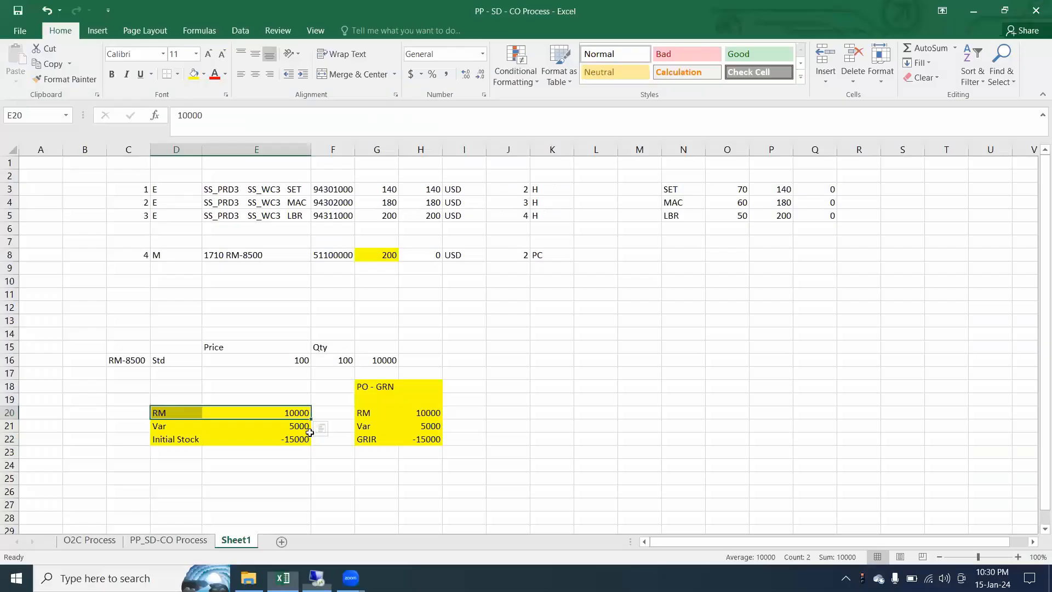
{"action": "left_click_drag", "start_coordinate": [304, 426], "coordinate": [168, 429]}
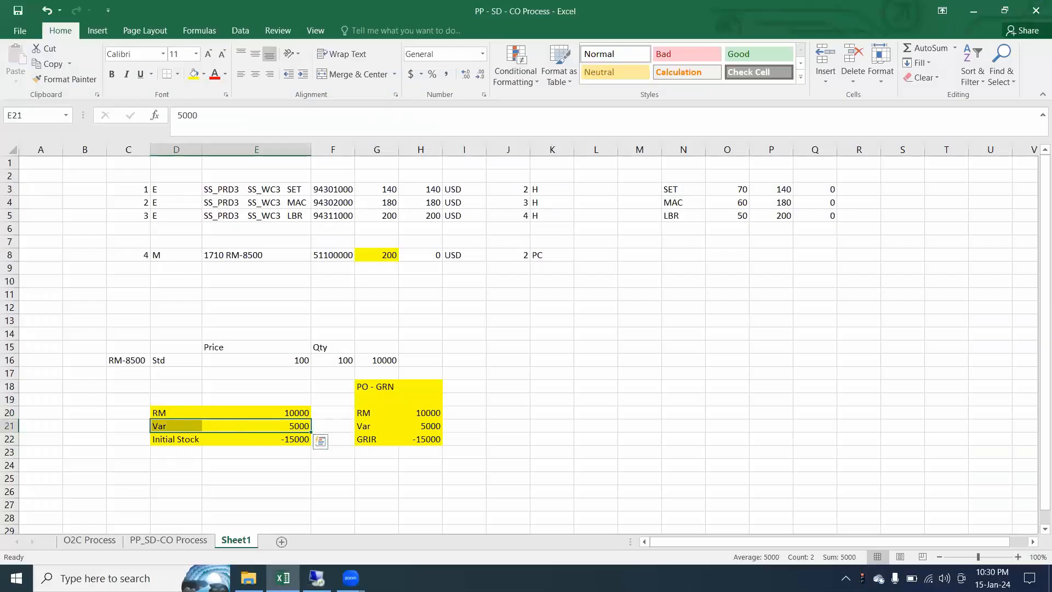
{"action": "left_click", "coordinate": [317, 578]}
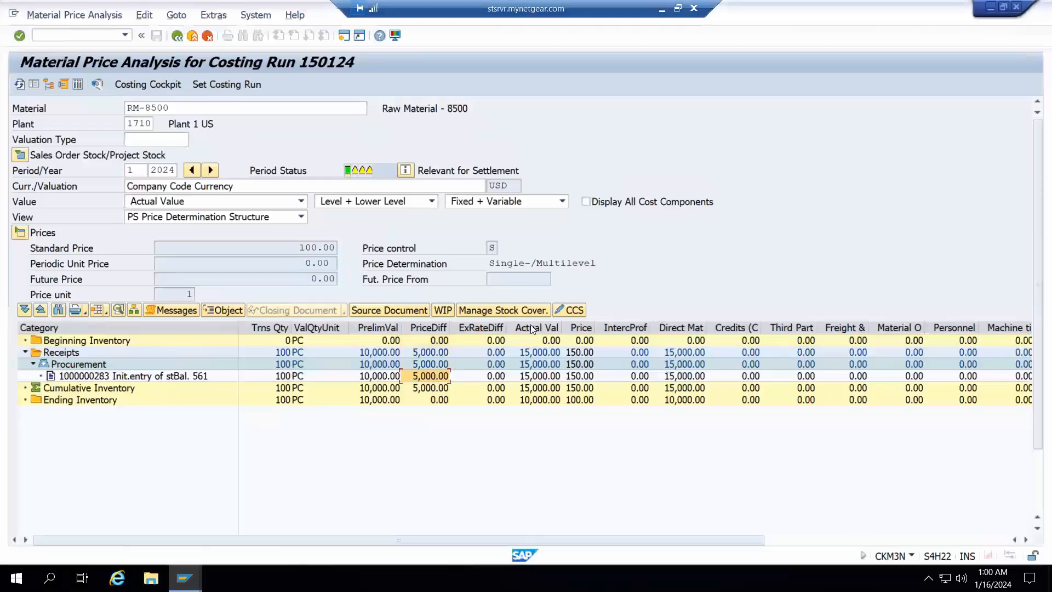
{"action": "left_click", "coordinate": [540, 377]}
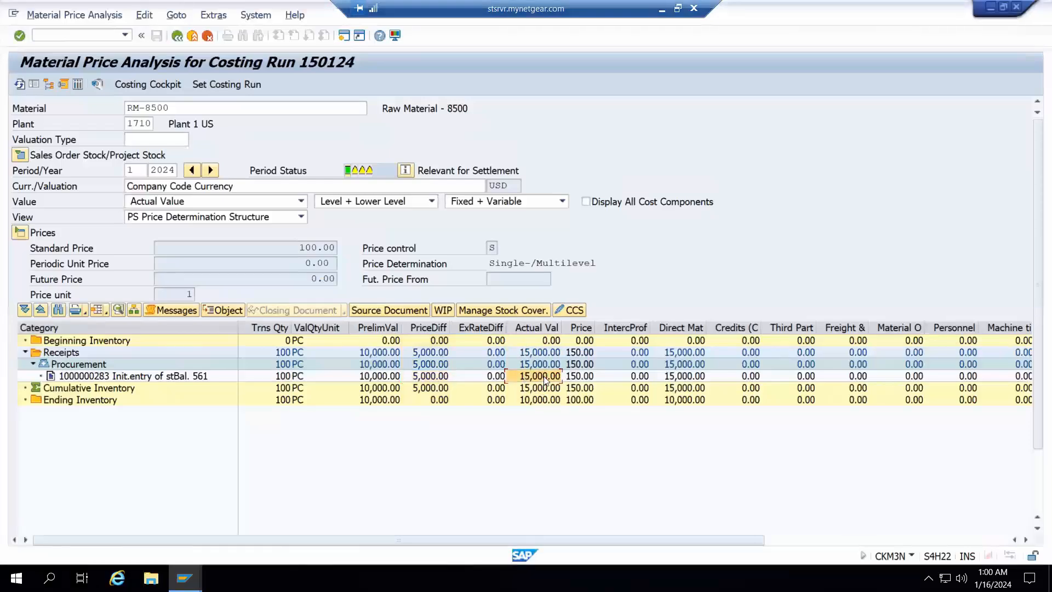
Examine the Price value of the Init.entry of stBal. 561 line
{"action": "left_click", "coordinate": [583, 377]}
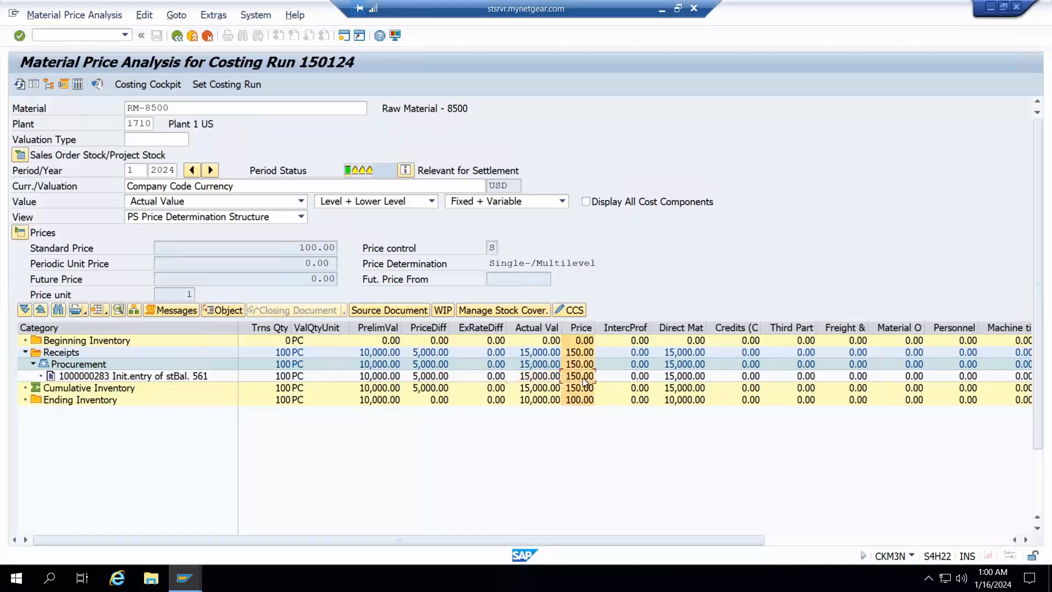
{"action": "left_click", "coordinate": [583, 375]}
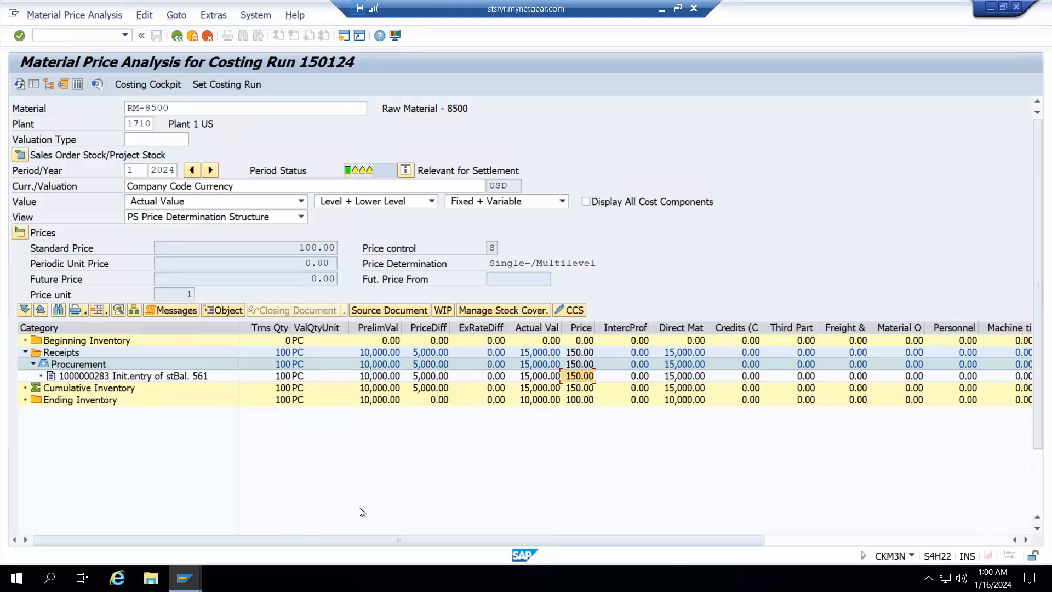
Switch to the Display Material RM-8500 session, exit it, and run the MMBE stock overview for RM-8500 in plant 1710
{"action": "mouse_move", "coordinate": [184, 578]}
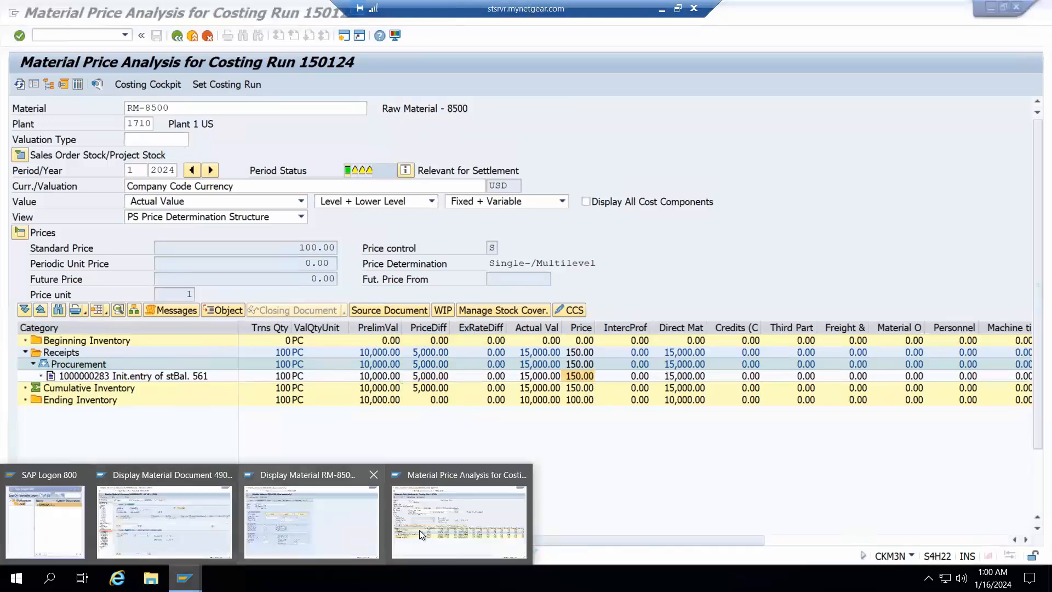
{"action": "left_click", "coordinate": [304, 531]}
{"action": "key", "text": "F3"}
{"action": "key", "text": "F3"}
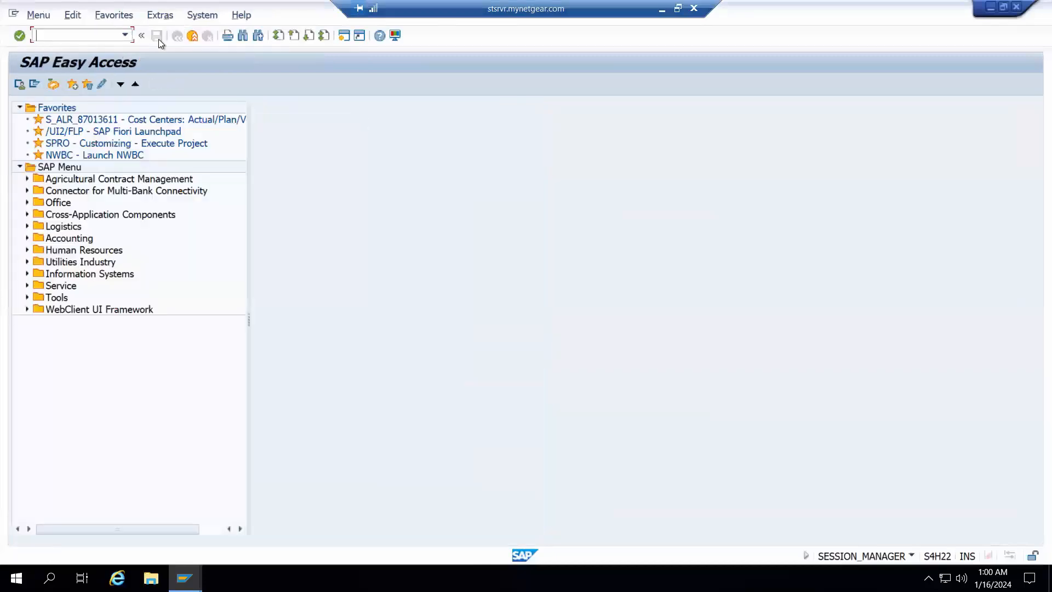
{"action": "type", "text": "mmbe"}
{"action": "key", "text": "Return"}
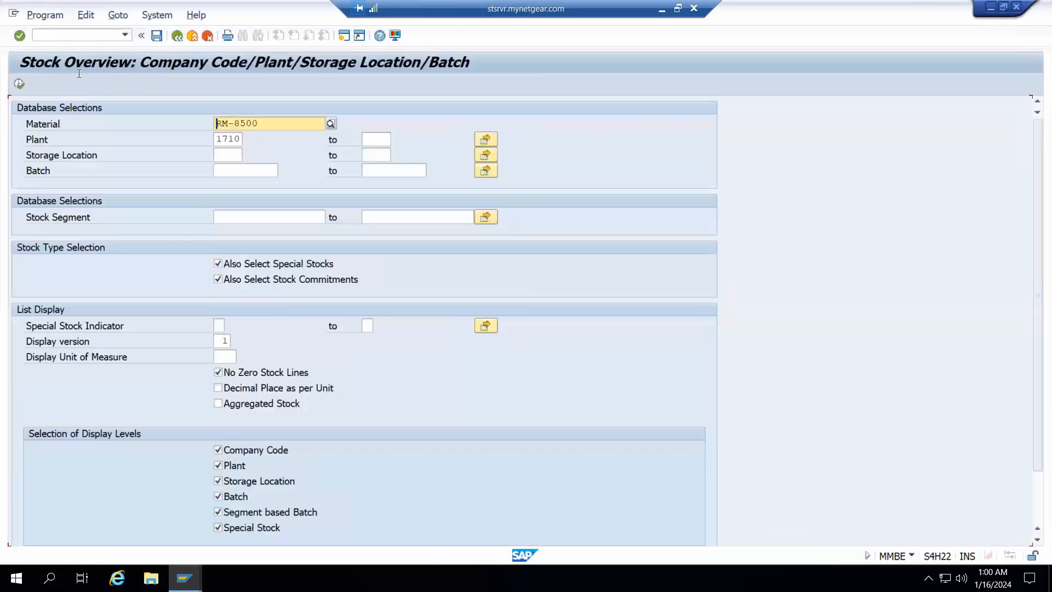
{"action": "left_click", "coordinate": [20, 85]}
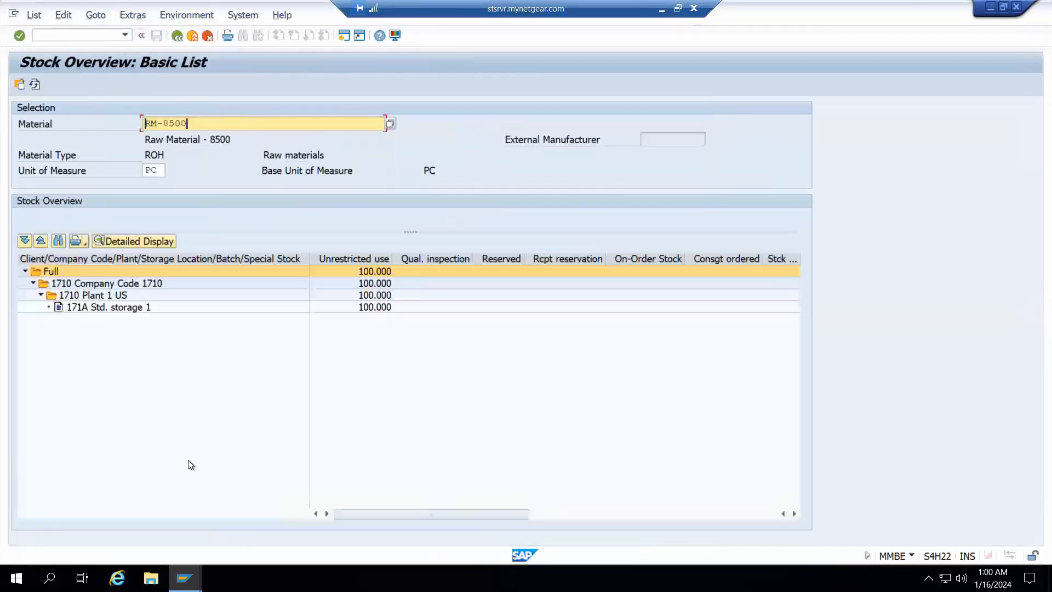
Examine the unrestricted-use stock of RM-8500 in storage location 171A
{"action": "left_click", "coordinate": [133, 308]}
{"action": "left_click", "coordinate": [366, 309]}
{"action": "left_click", "coordinate": [350, 256]}
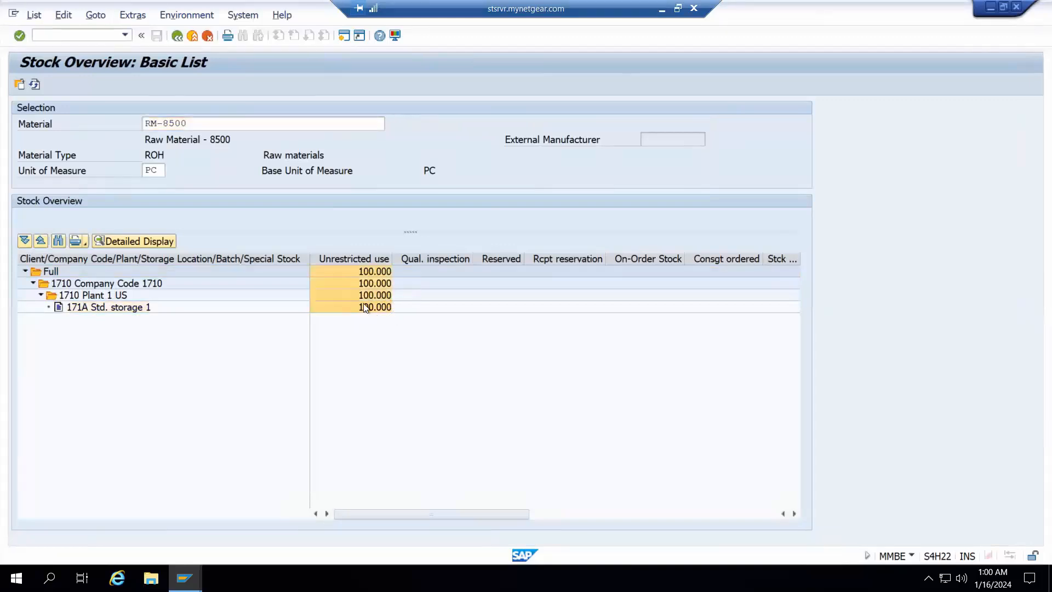
Leave the stock overview and run the MB5B Stock on Posting Date report for RM-8500, company code 1710 and plant 1710
{"action": "left_click", "coordinate": [171, 38]}
{"action": "key", "text": "shift+F3"}
{"action": "type", "text": "mm"}
{"action": "key", "text": "BackSpace"}
{"action": "type", "text": "b5b"}
{"action": "key", "text": "Return"}
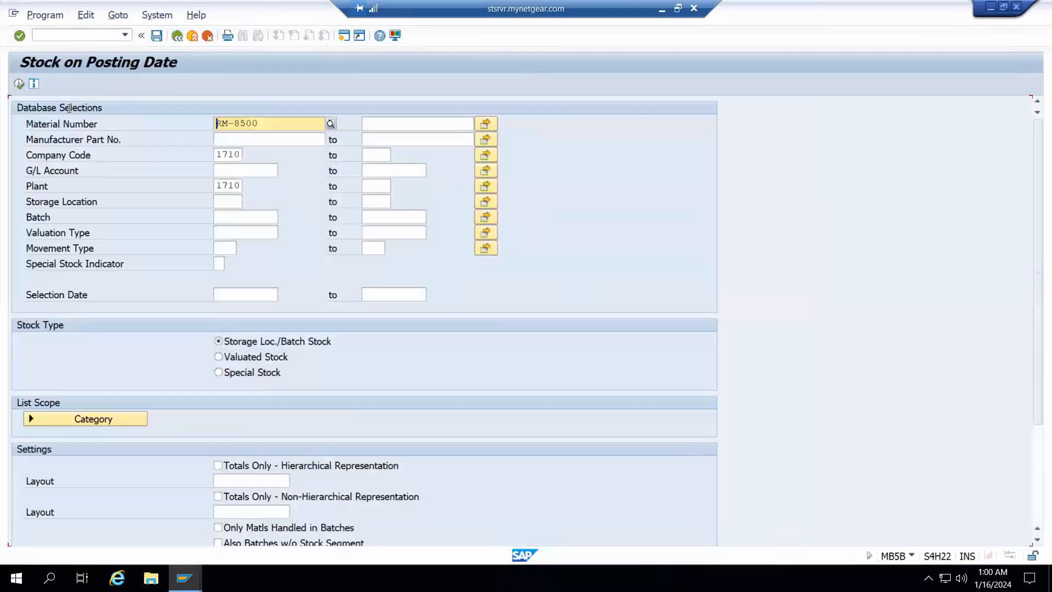
{"action": "left_click", "coordinate": [19, 83]}
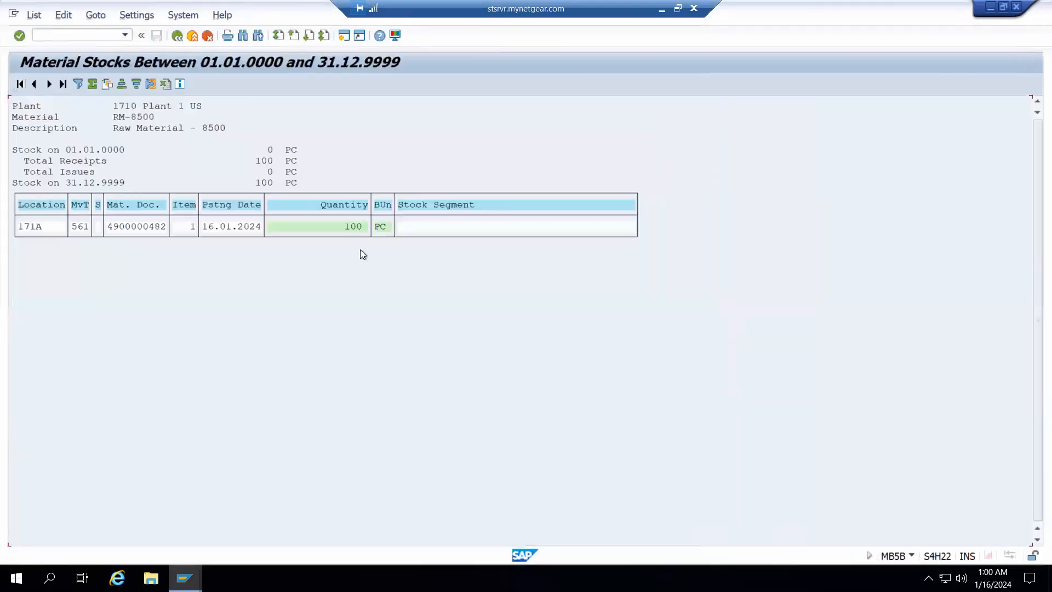
Open the 561 movement's material document, review its accounting document through FI Documents, and exit back out of the MB5B report
{"action": "double_click", "coordinate": [141, 226]}
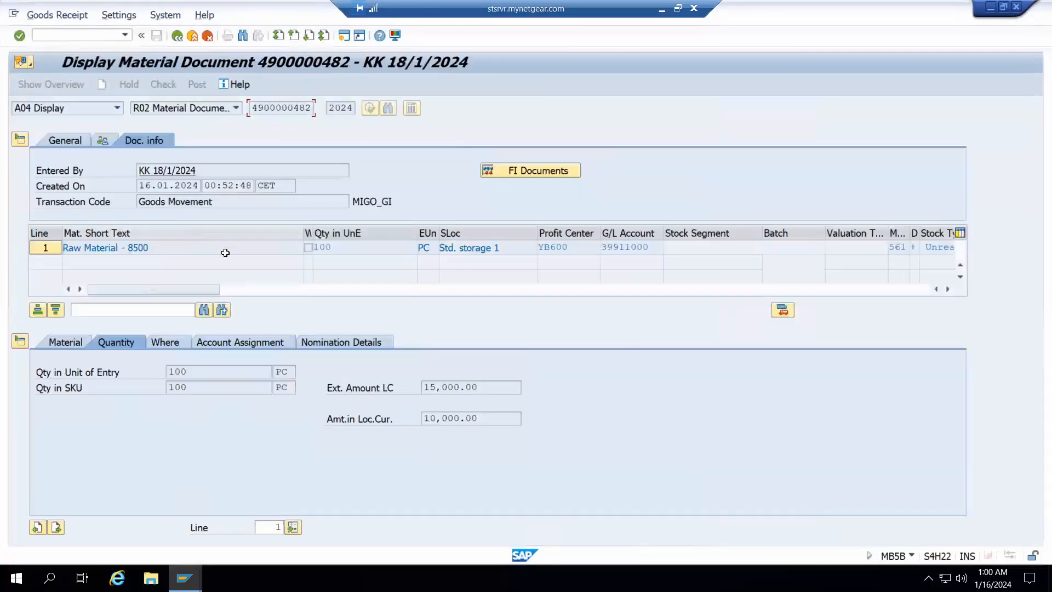
{"action": "left_click", "coordinate": [502, 175]}
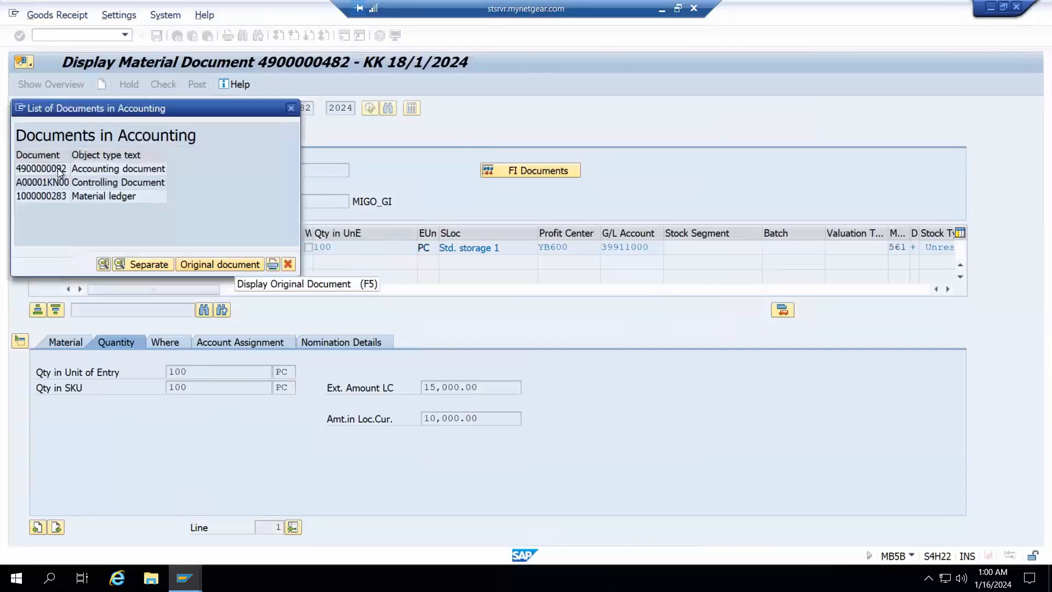
{"action": "key", "text": "F3"}
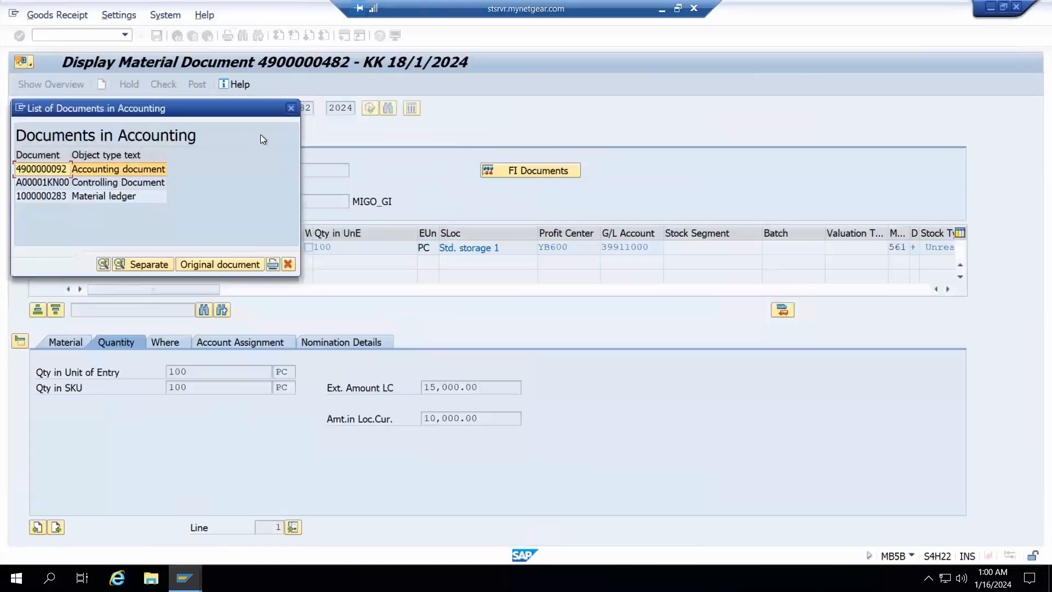
{"action": "key", "text": "F3"}
{"action": "key", "text": "F3"}
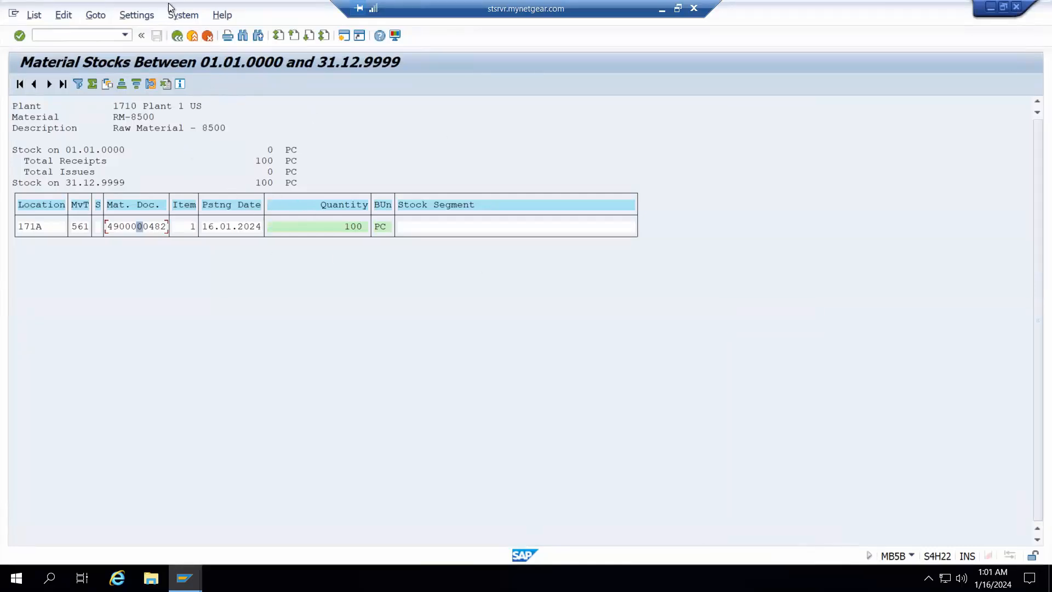
{"action": "key", "text": "F3"}
{"action": "key", "text": "F3"}
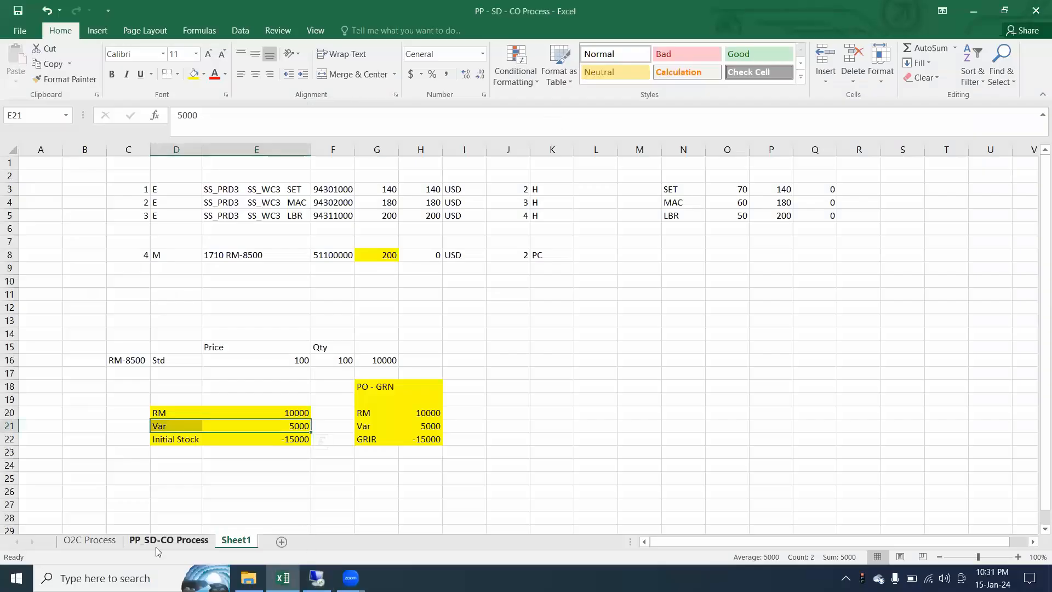
Review the Raw Material In - initial Stock row with its transactions and the PR - PO - GRN note on Excel's PP_SD-CO Process sheet
{"action": "left_click", "coordinate": [168, 540]}
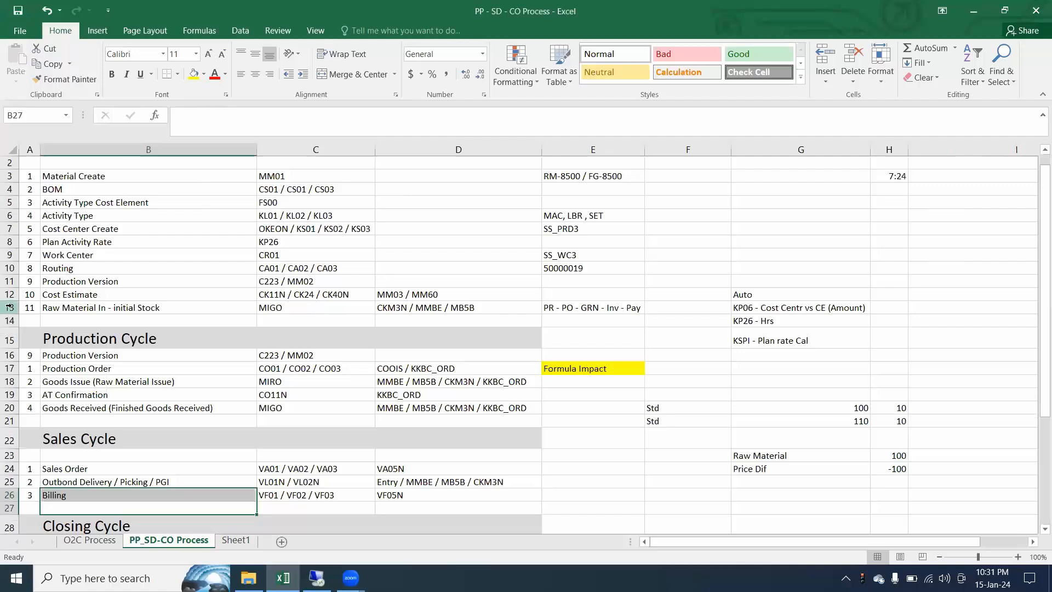
{"action": "left_click_drag", "start_coordinate": [470, 308], "coordinate": [52, 309]}
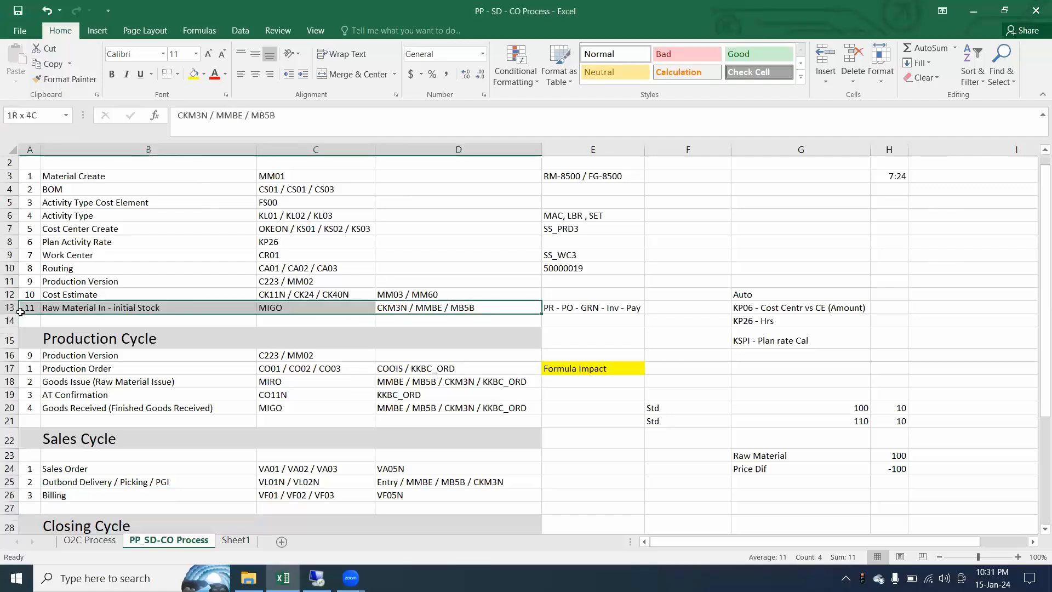
{"action": "left_click", "coordinate": [454, 308]}
{"action": "left_click_drag", "start_coordinate": [454, 308], "coordinate": [22, 308]}
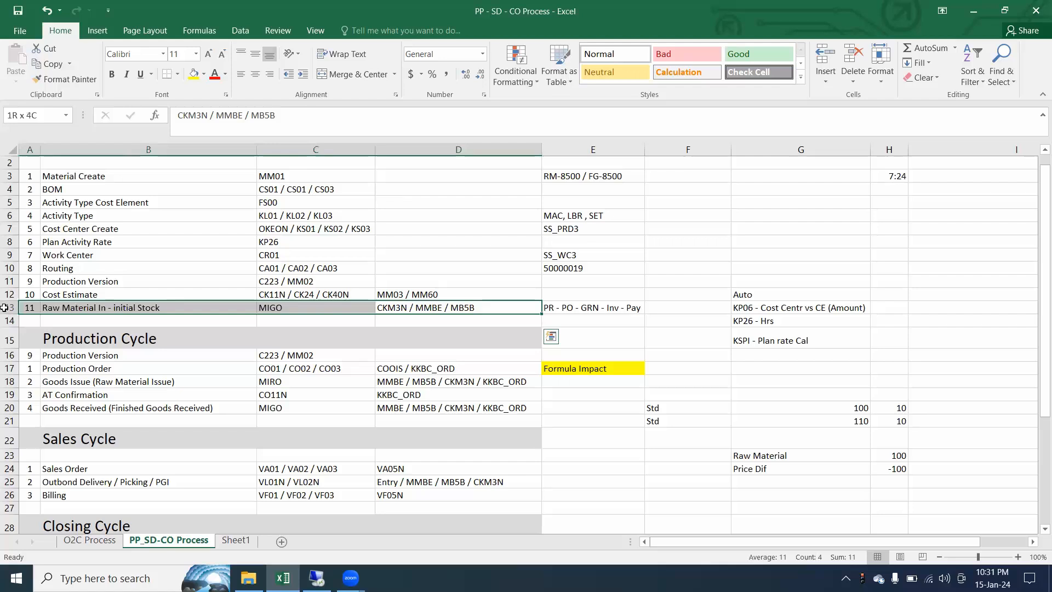
{"action": "left_click_drag", "start_coordinate": [505, 308], "coordinate": [11, 308]}
{"action": "left_click", "coordinate": [377, 308]}
{"action": "left_click_drag", "start_coordinate": [377, 307], "coordinate": [25, 308]}
{"action": "left_click_drag", "start_coordinate": [424, 371], "coordinate": [24, 371]}
{"action": "left_click_drag", "start_coordinate": [447, 307], "coordinate": [4, 309]}
{"action": "mouse_move", "coordinate": [602, 307]}
{"action": "left_mouse_down"}
{"action": "mouse_move", "coordinate": [482, 308]}
{"action": "mouse_move", "coordinate": [584, 301]}
{"action": "left_mouse_up"}
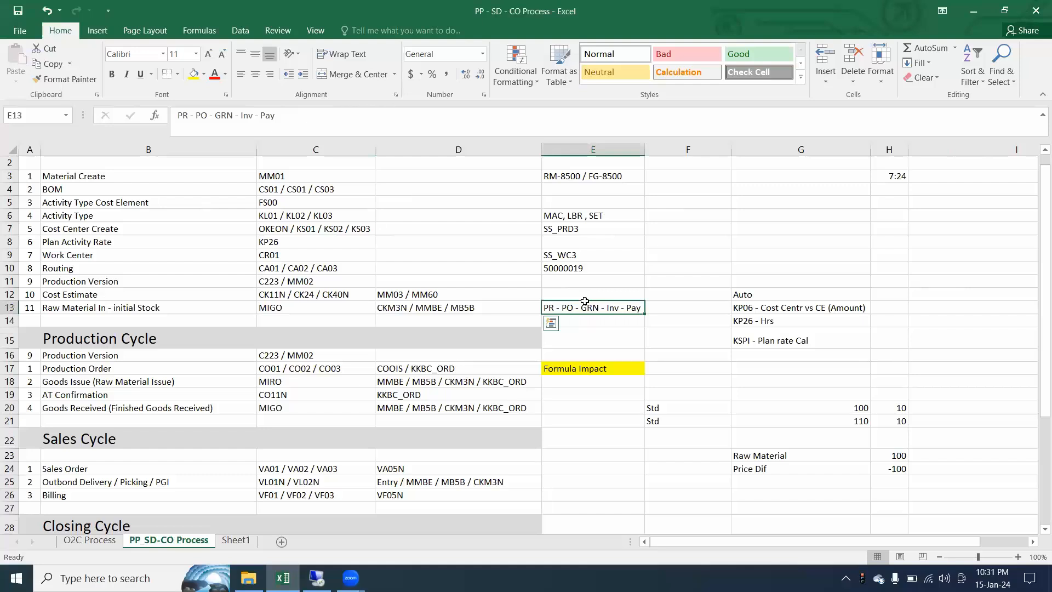
{"action": "left_click_drag", "start_coordinate": [510, 309], "coordinate": [4, 309]}
Highlight the Production Cycle block from its heading down to Goods Received as the next part of the process
{"action": "left_click_drag", "start_coordinate": [422, 368], "coordinate": [4, 421]}
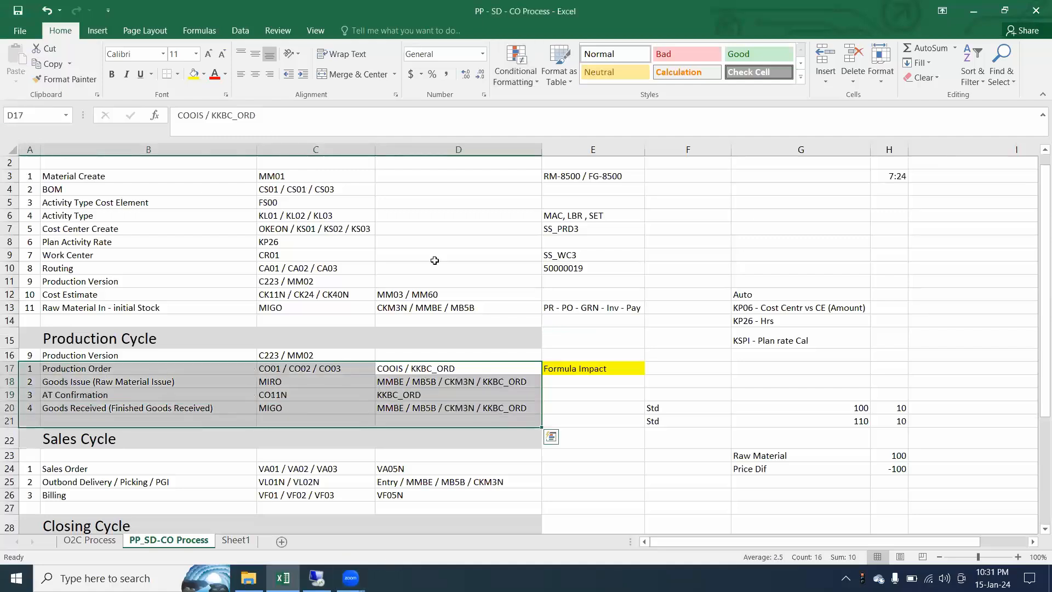
{"action": "left_click_drag", "start_coordinate": [30, 341], "coordinate": [513, 403]}
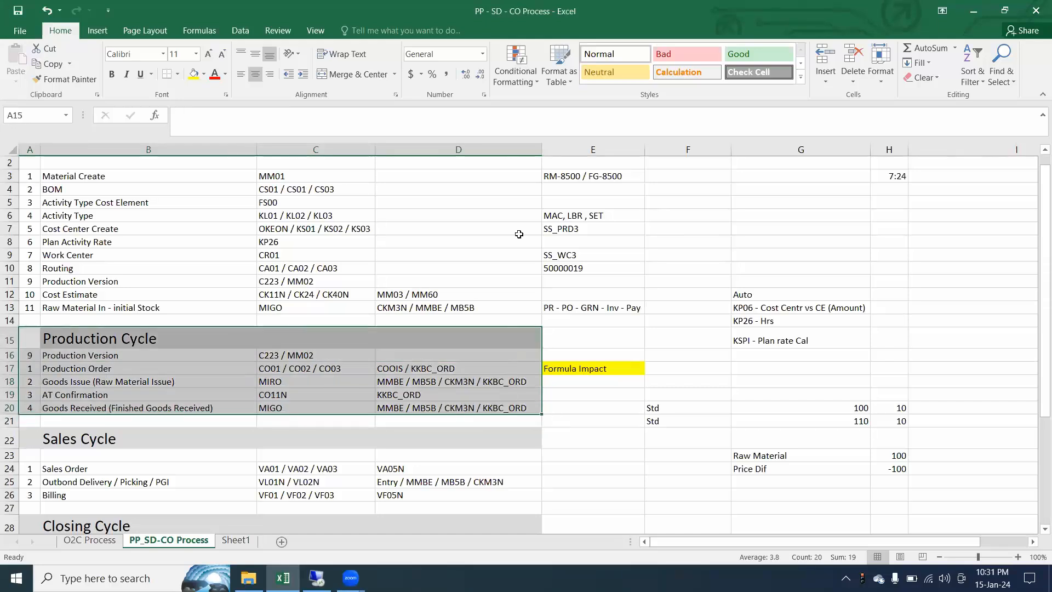
{"action": "key", "text": "alt+Tab"}
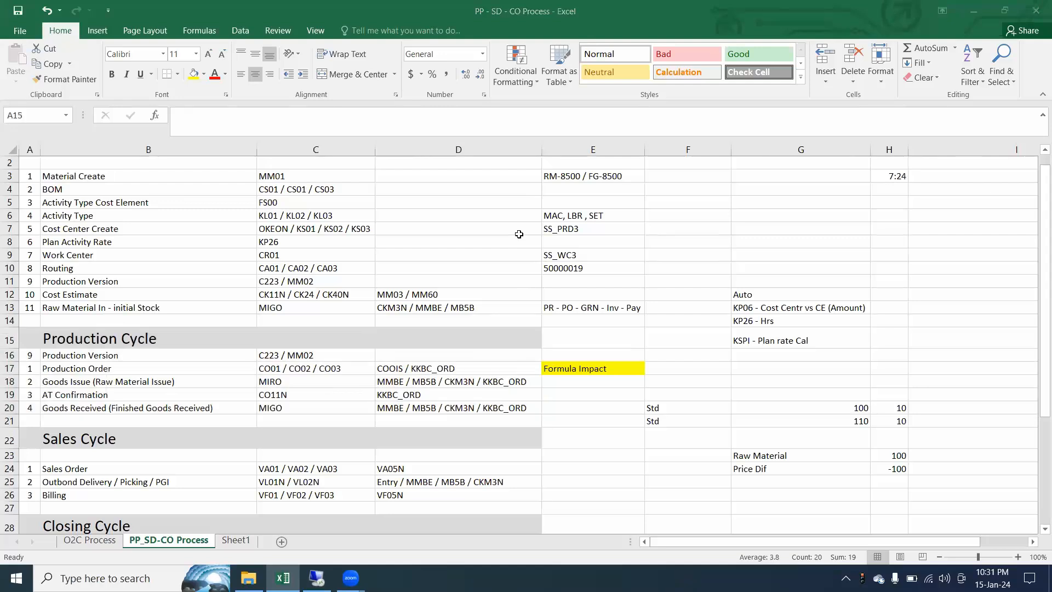